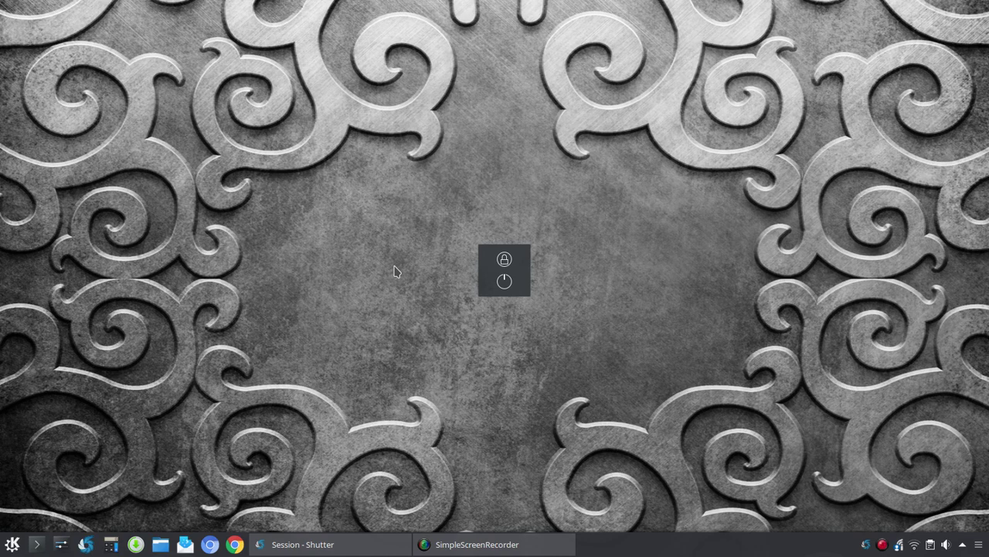
# Bring up the Shutter session window, move it slightly up, and view the program's version information
pyautogui.click(370, 541)
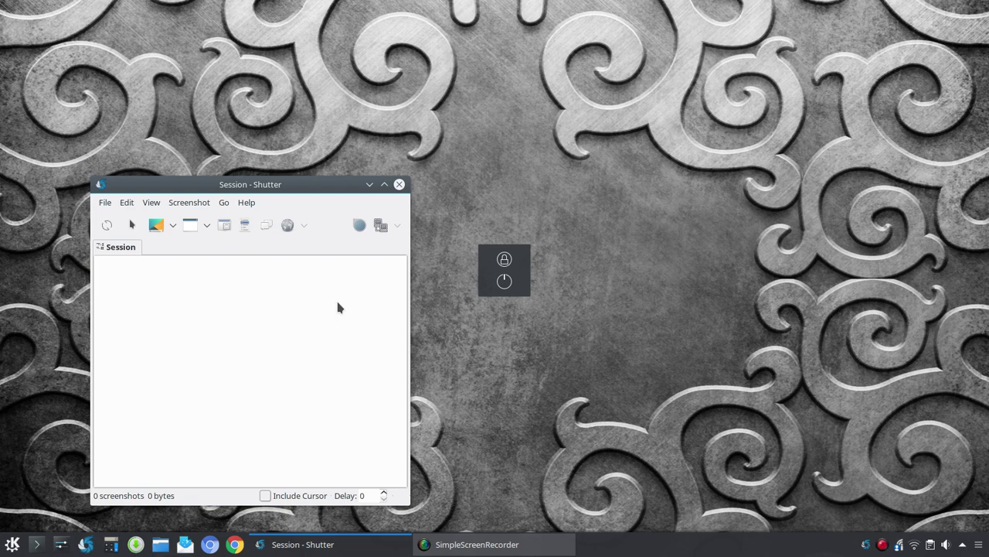
pyautogui.moveTo(326, 184); pyautogui.dragTo(332, 161)
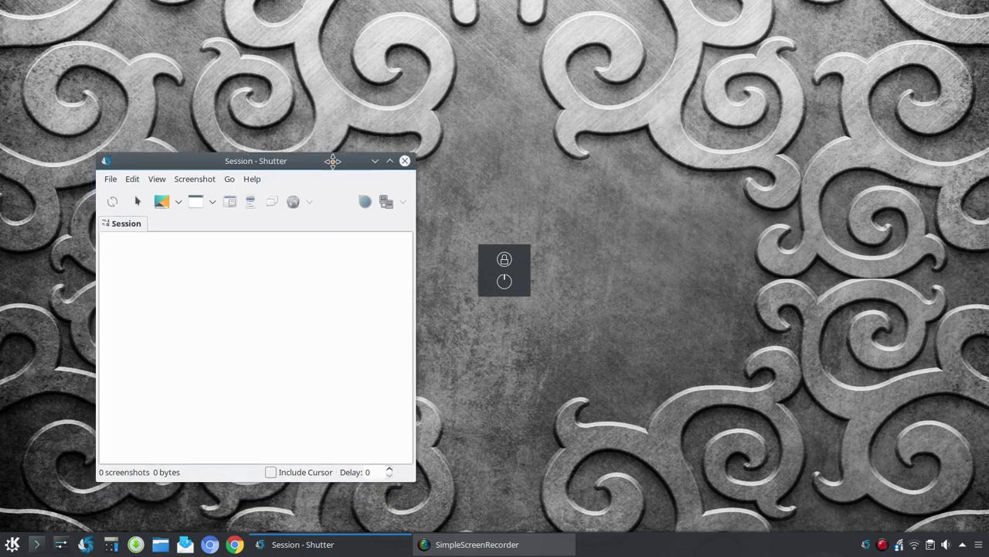
pyautogui.click(252, 178)
pyautogui.click(280, 255)
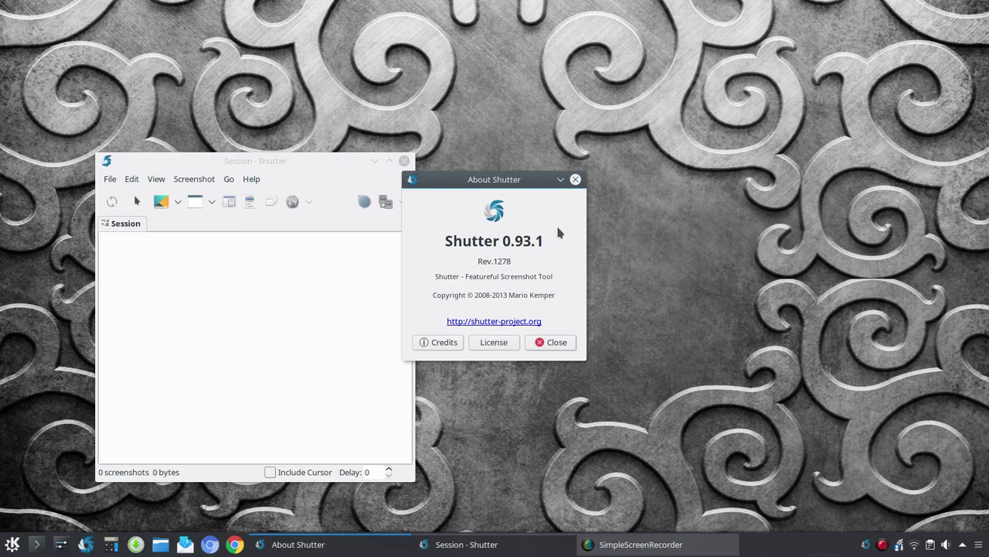
pyautogui.click(575, 179)
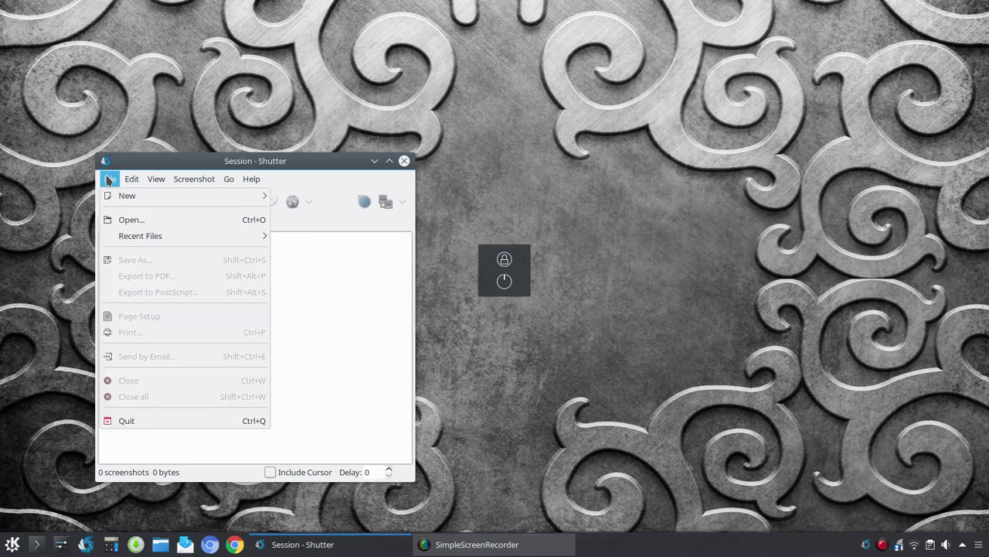
# Open the preferences, move the dialog clear of the session window, and examine the main settings and available image formats
pyautogui.moveTo(132, 178)
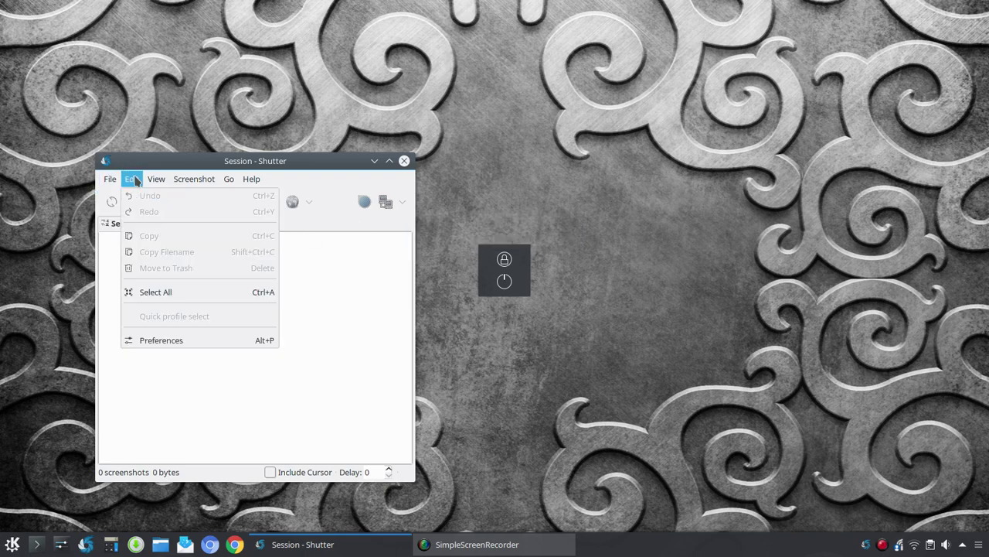
pyautogui.click(152, 342)
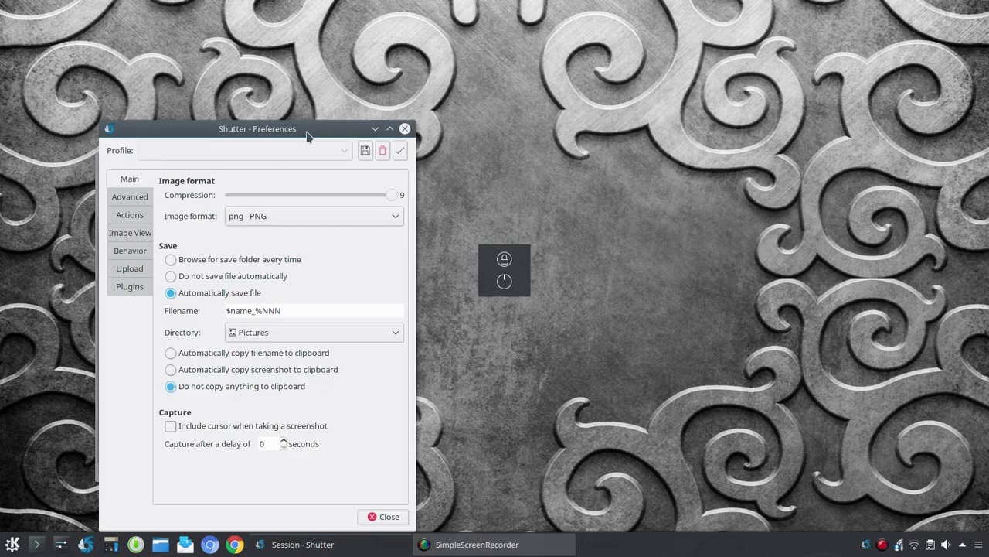
pyautogui.moveTo(306, 135); pyautogui.dragTo(541, 98)
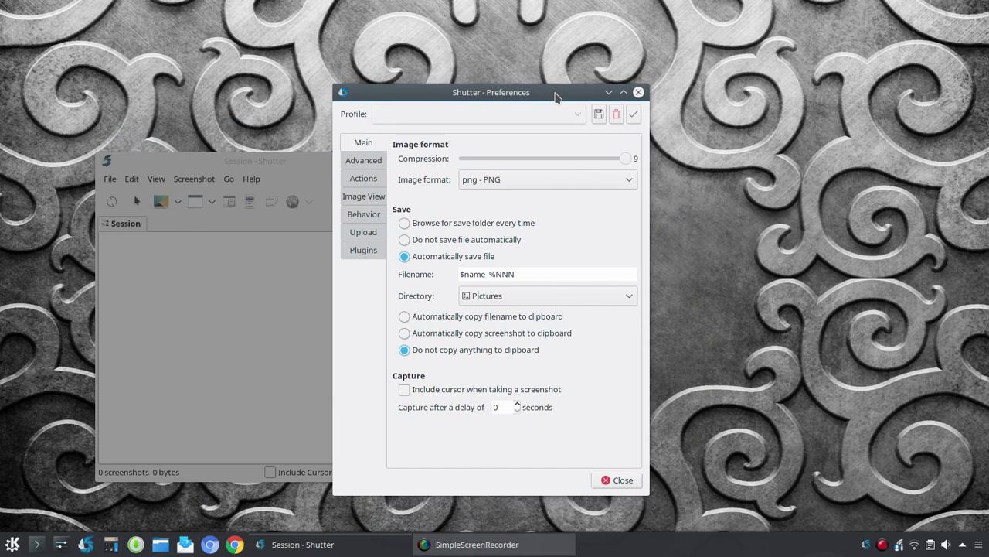
pyautogui.moveTo(554, 96); pyautogui.dragTo(535, 98)
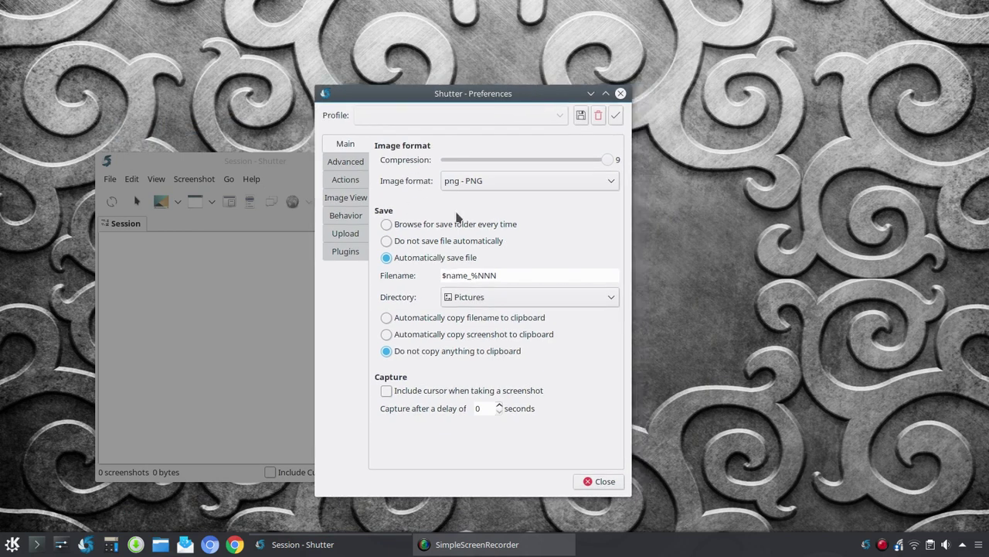
pyautogui.click(611, 184)
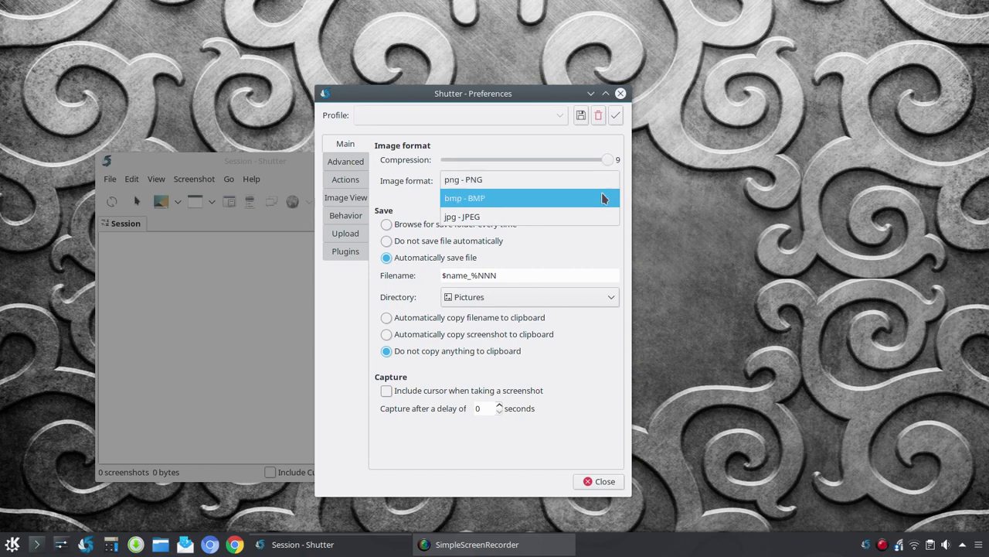
pyautogui.click(529, 156)
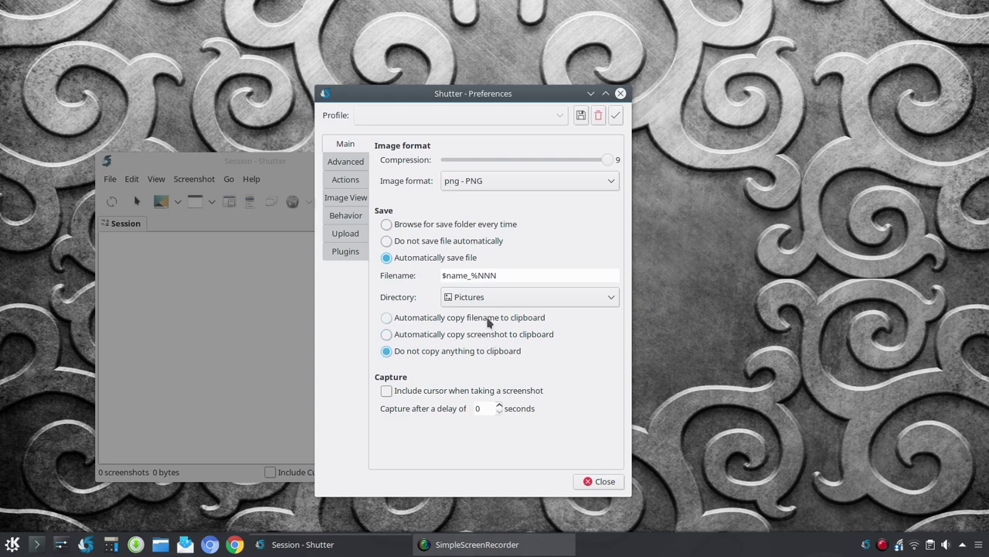
# Examine the advanced preferences for selection, window, menu/tooltip and website capture
pyautogui.click(344, 161)
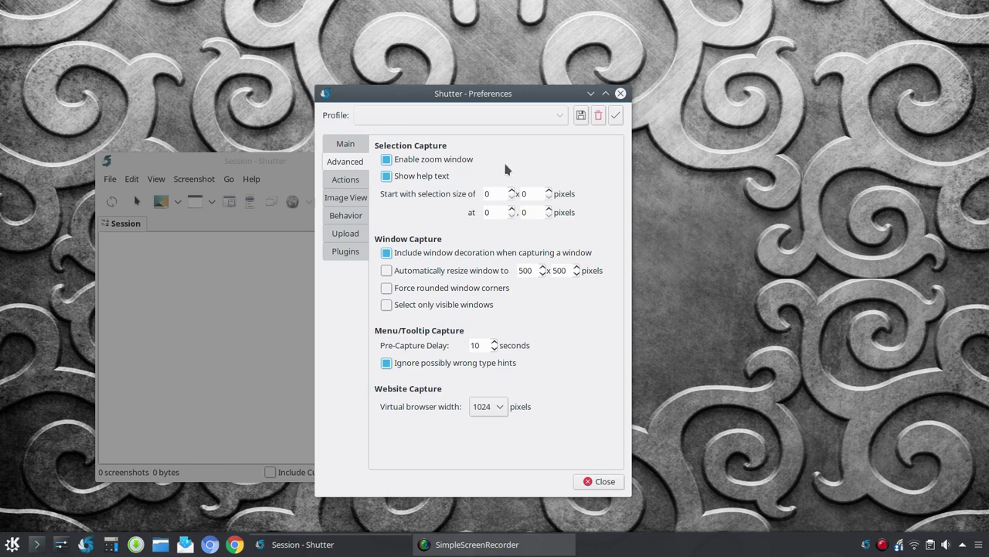
pyautogui.click(433, 178)
pyautogui.moveTo(499, 272)
pyautogui.moveTo(503, 297)
pyautogui.moveTo(494, 366)
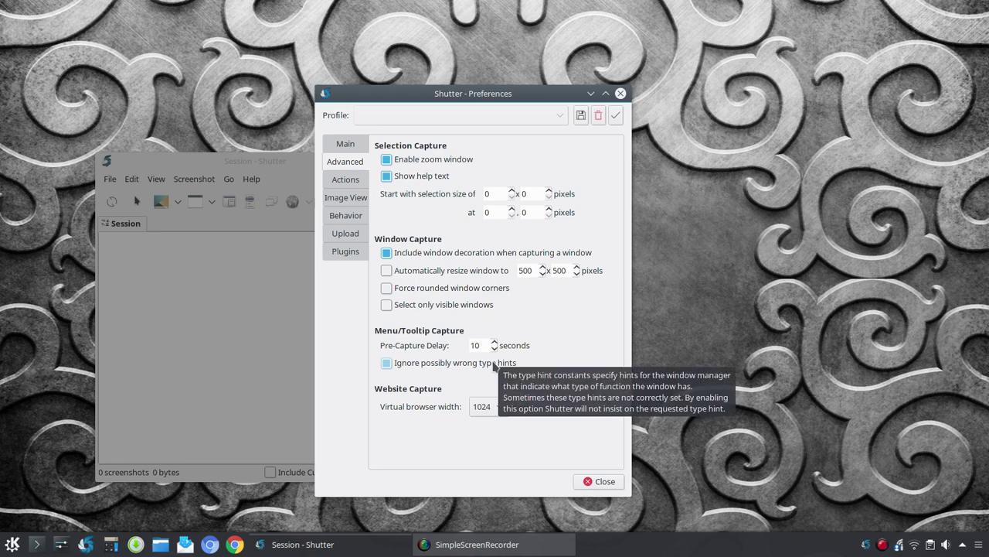
# In the Actions preferences, turn on opening screenshots with the Built-in Editor and turn it off again
pyautogui.click(345, 186)
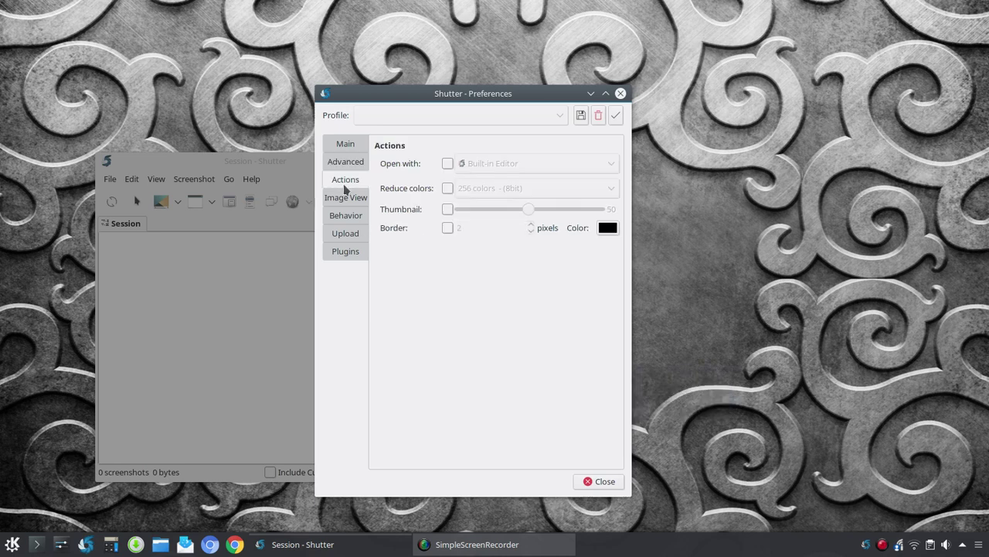
pyautogui.click(448, 164)
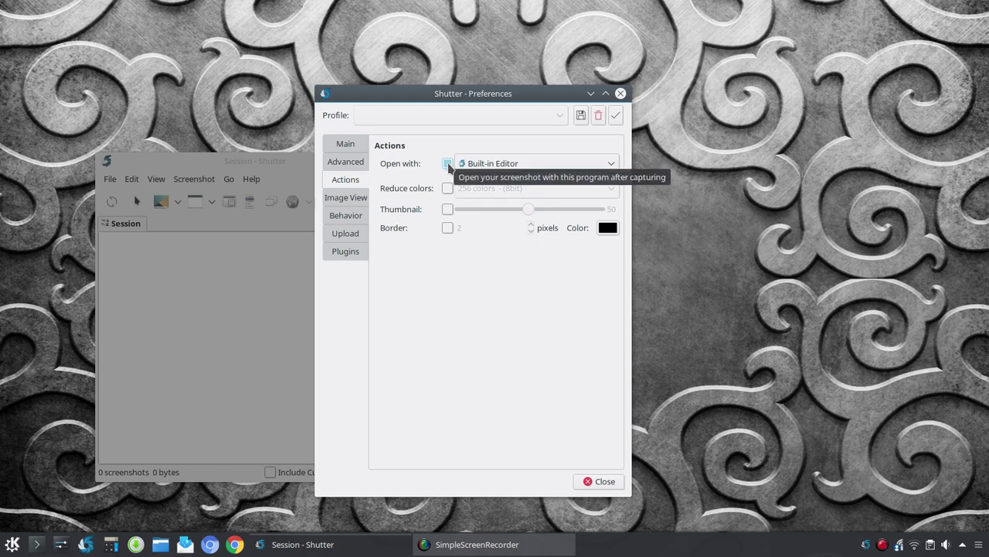
pyautogui.click(449, 164)
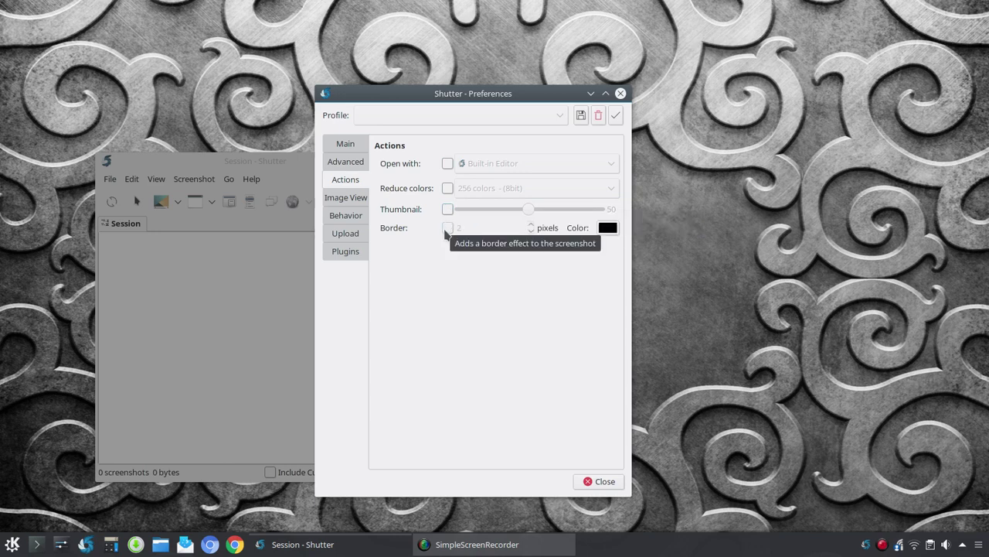
# Examine the Image View, Behavior, Upload and Plugins preferences, and close the preferences dialog
pyautogui.click(346, 199)
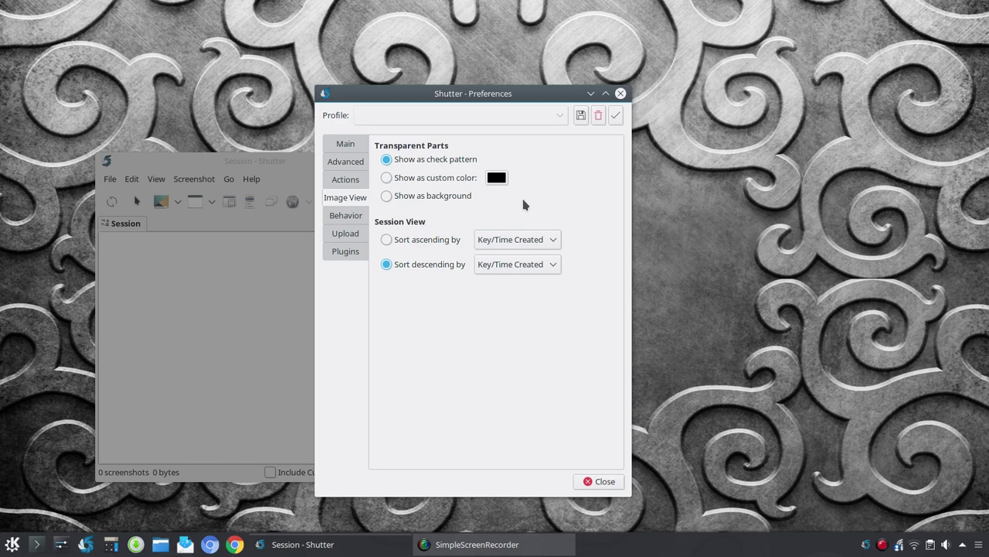
pyautogui.click(351, 220)
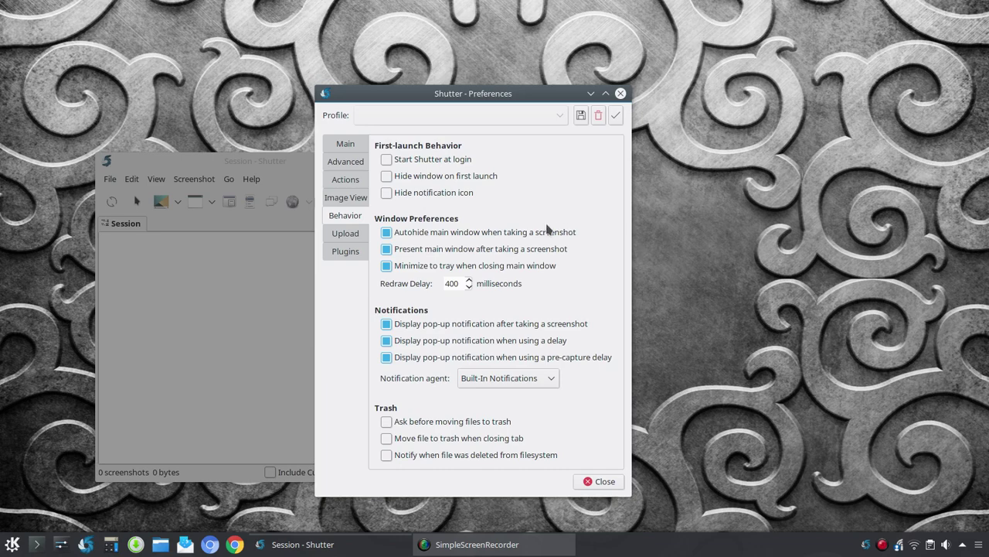
pyautogui.click(348, 236)
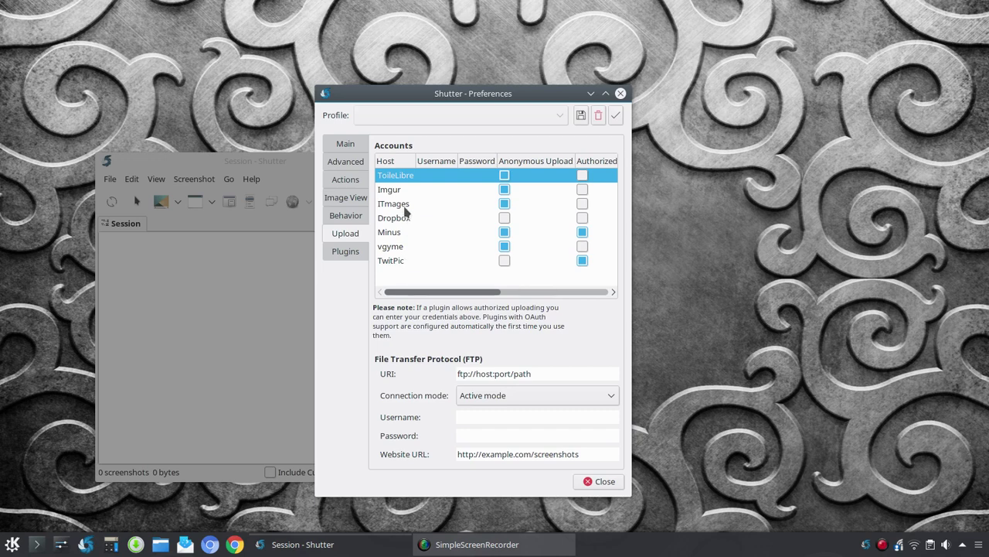
pyautogui.moveTo(395, 197)
pyautogui.click(346, 252)
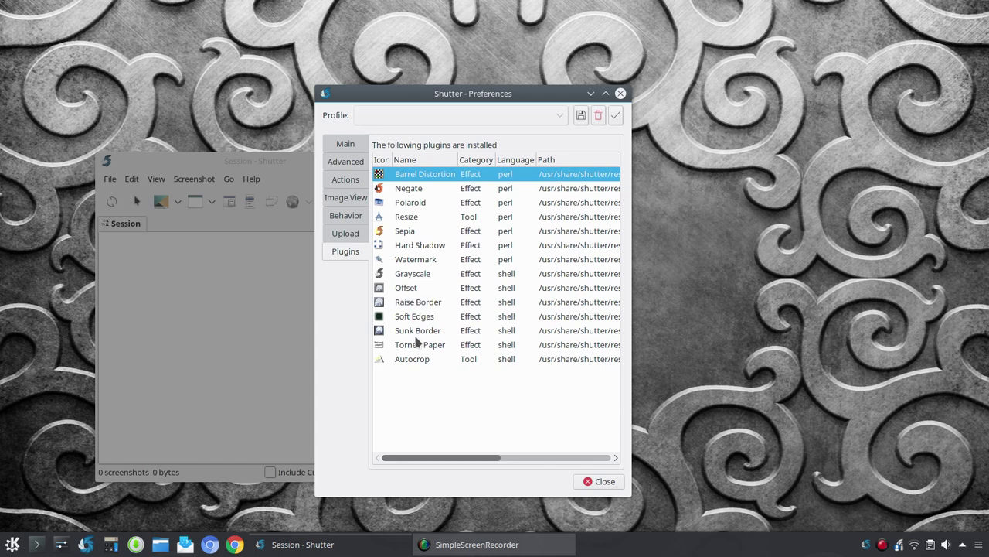
pyautogui.click(602, 481)
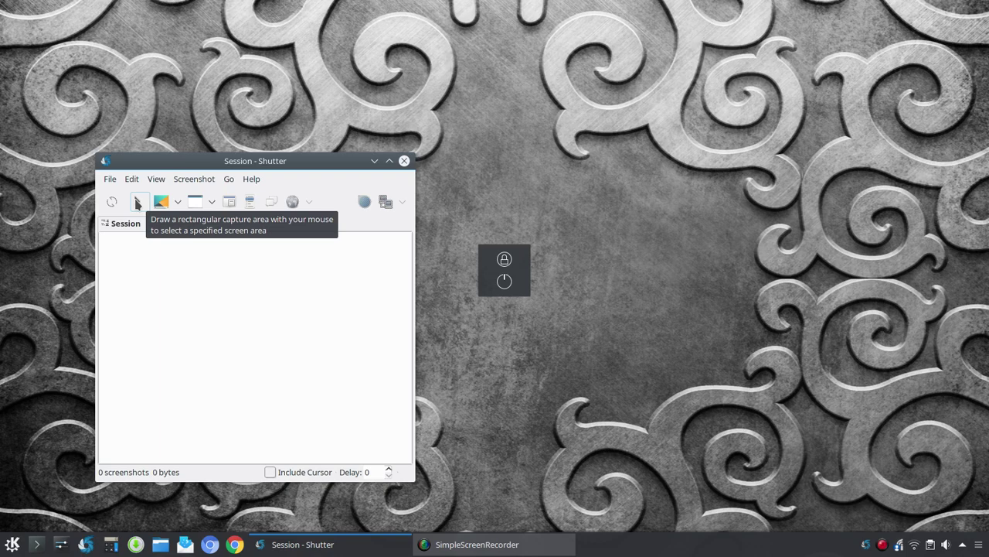
# Capture a rectangular selection of the desktop, about 1419 x 869 pixels, reaching its lower-right corner
pyautogui.click(137, 202)
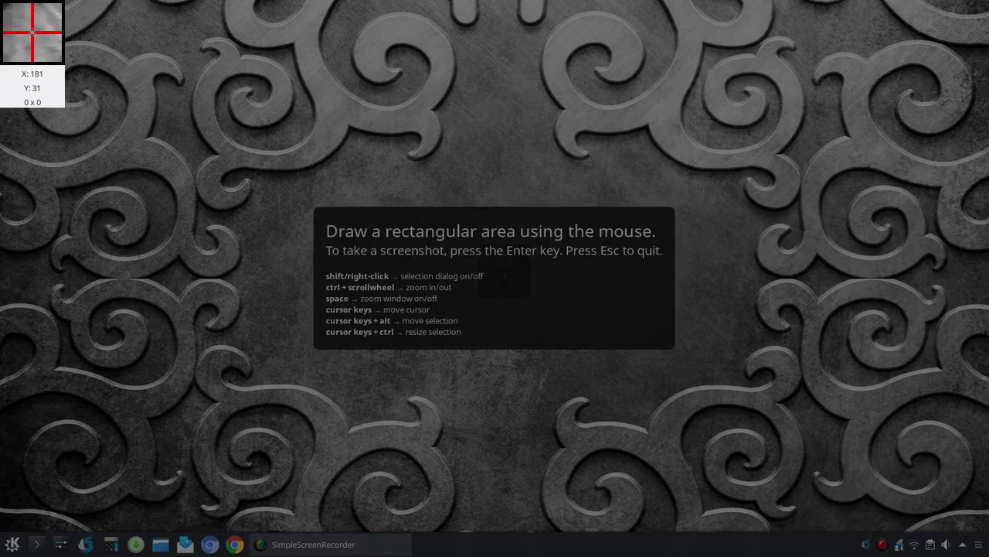
pyautogui.moveTo(112, 19); pyautogui.dragTo(988, 552)
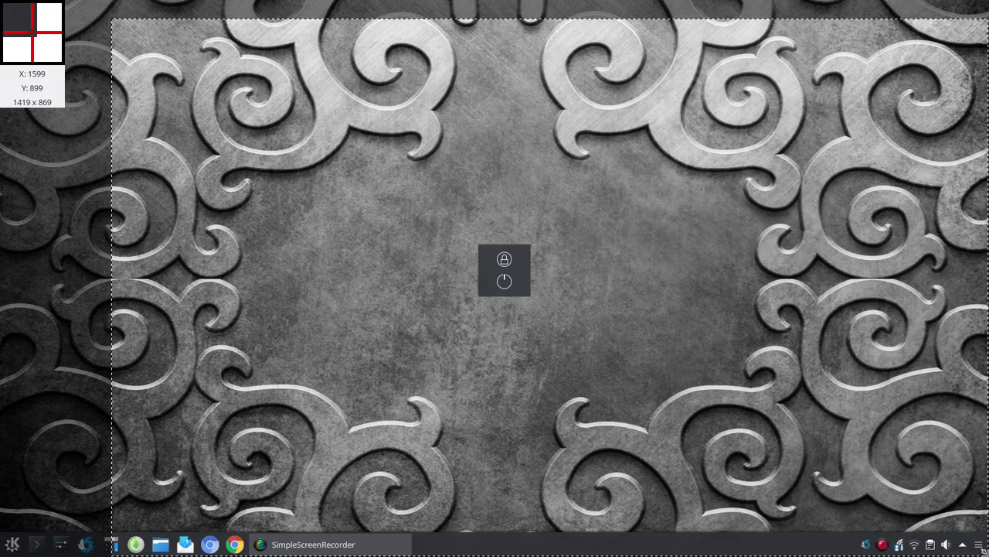
pyautogui.doubleClick(757, 352)
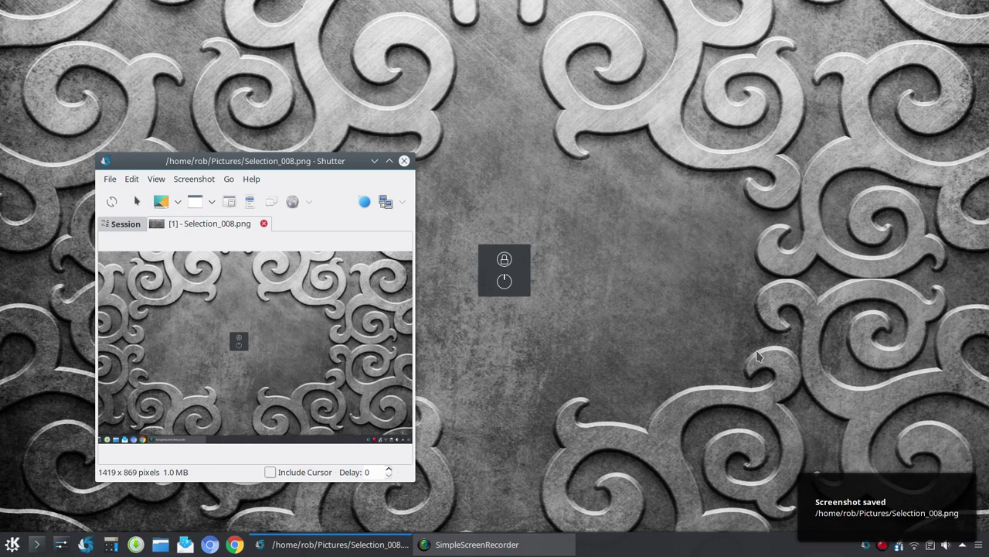
# Maximize the session window and open the captured screenshot in the built-in editor
pyautogui.click(389, 161)
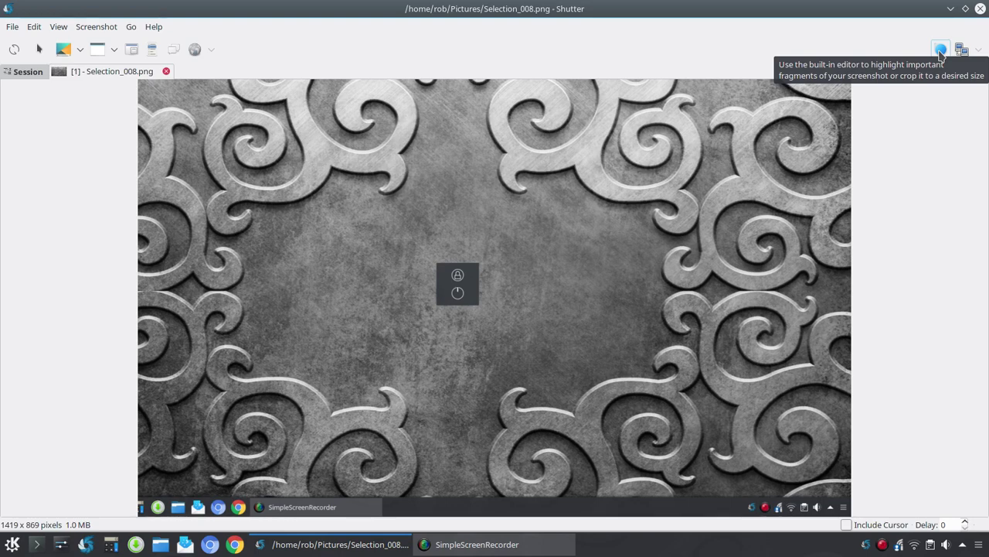
pyautogui.click(941, 51)
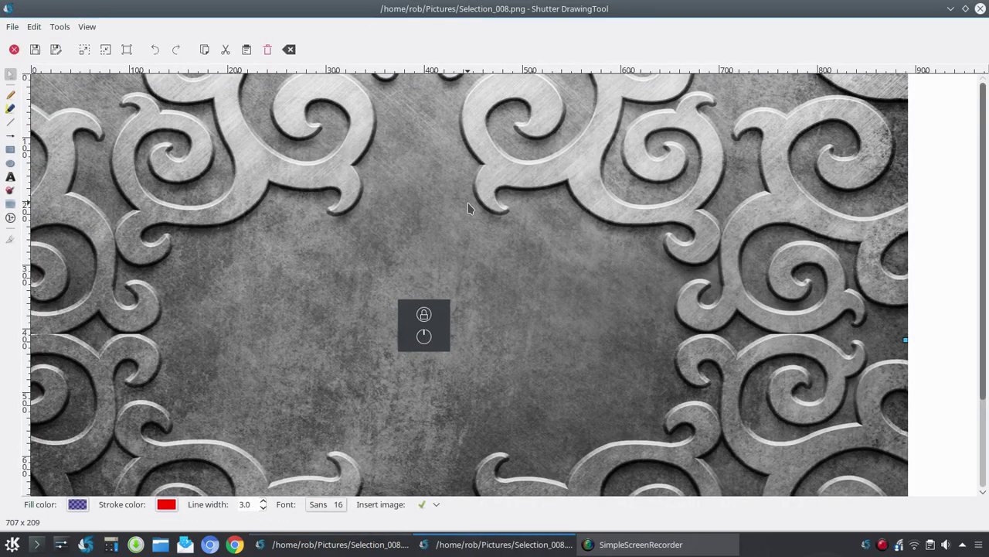
pyautogui.scroll(-2, 469, 208)
pyautogui.scroll(2, 469, 209)
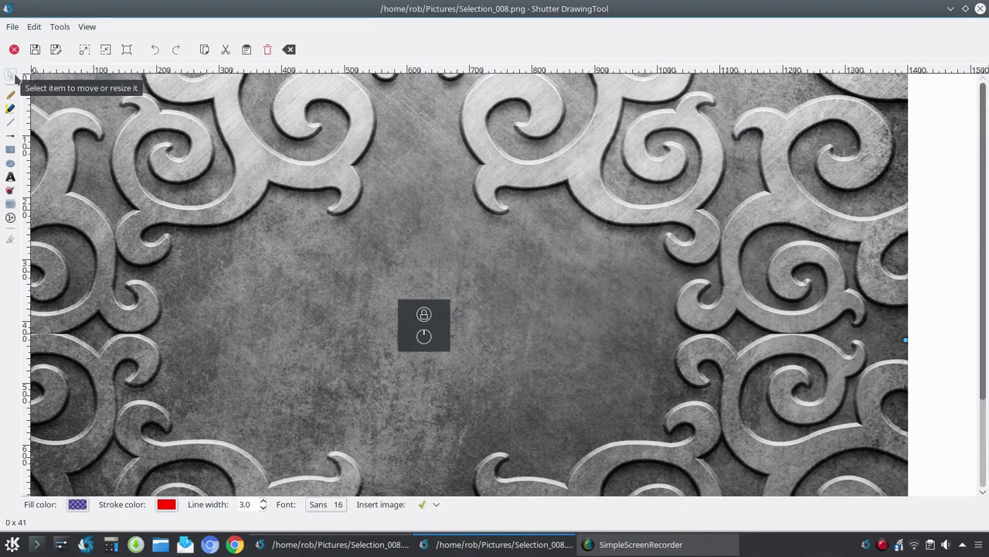
# Move the screenshot image up on the canvas and draw a freehand red circle around the lock and power widget
pyautogui.moveTo(203, 243); pyautogui.dragTo(538, 228)
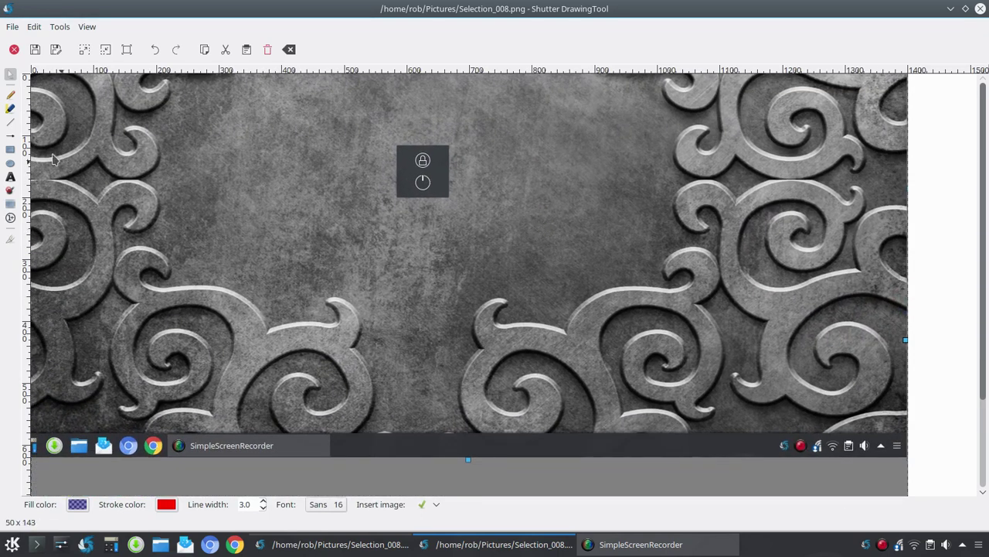
pyautogui.click(11, 95)
pyautogui.moveTo(403, 126)
pyautogui.mouseDown()
pyautogui.moveTo(365, 154)
pyautogui.moveTo(408, 237)
pyautogui.moveTo(464, 240)
pyautogui.moveTo(482, 170)
pyautogui.moveTo(405, 126)
pyautogui.mouseUp()
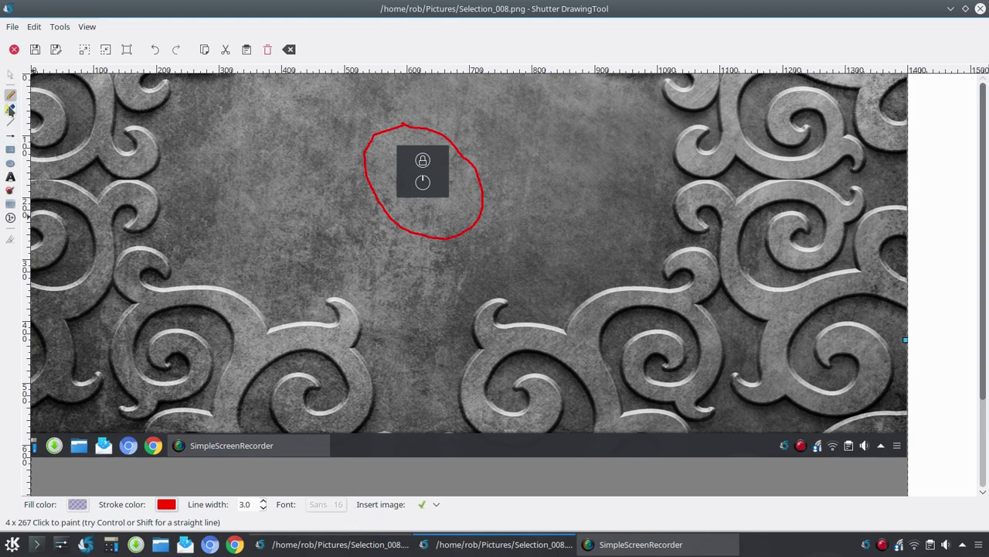
# Shift the screenshot image right and slightly up, and mark its SimpleScreenRecorder taskbar entry with the yellow highlighter
pyautogui.click(10, 108)
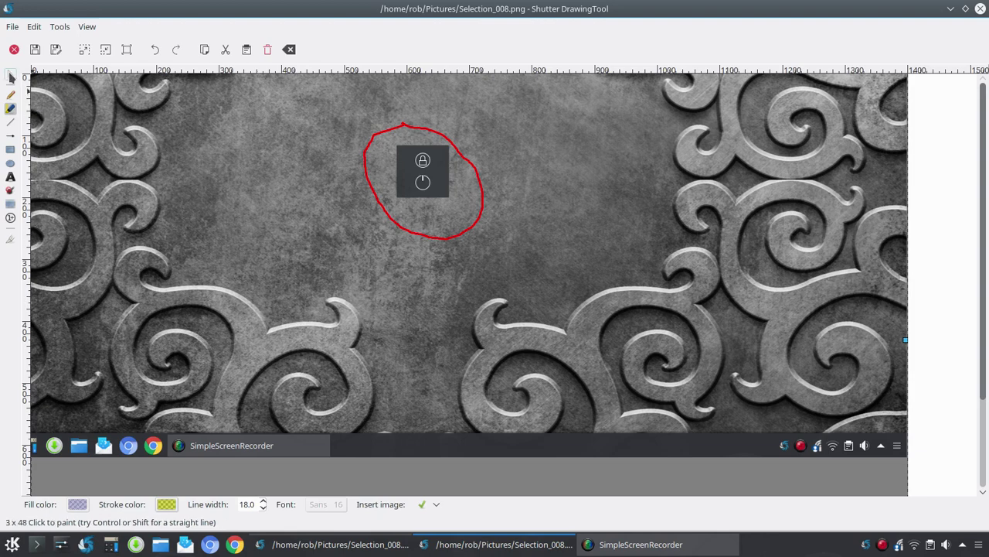
pyautogui.moveTo(584, 321); pyautogui.dragTo(594, 283)
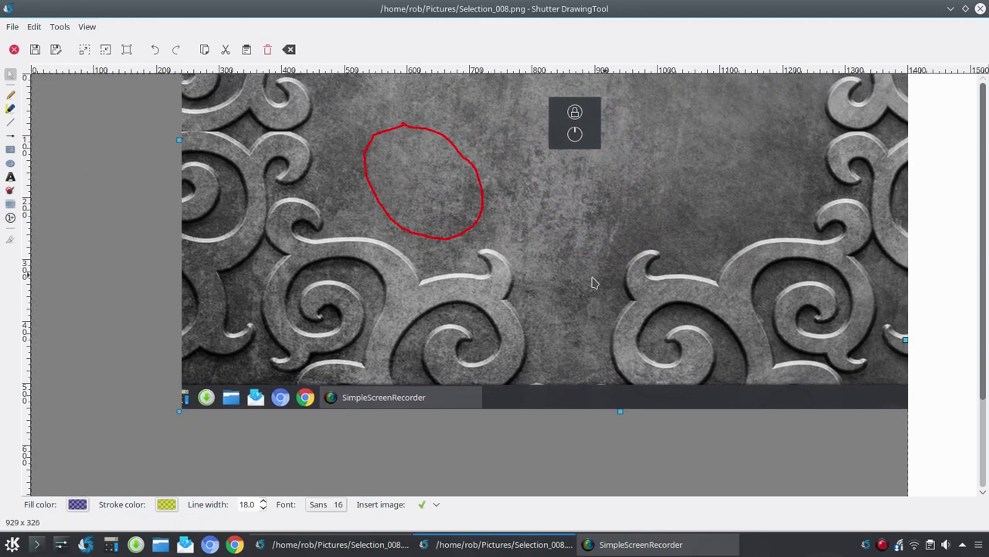
pyautogui.click(12, 114)
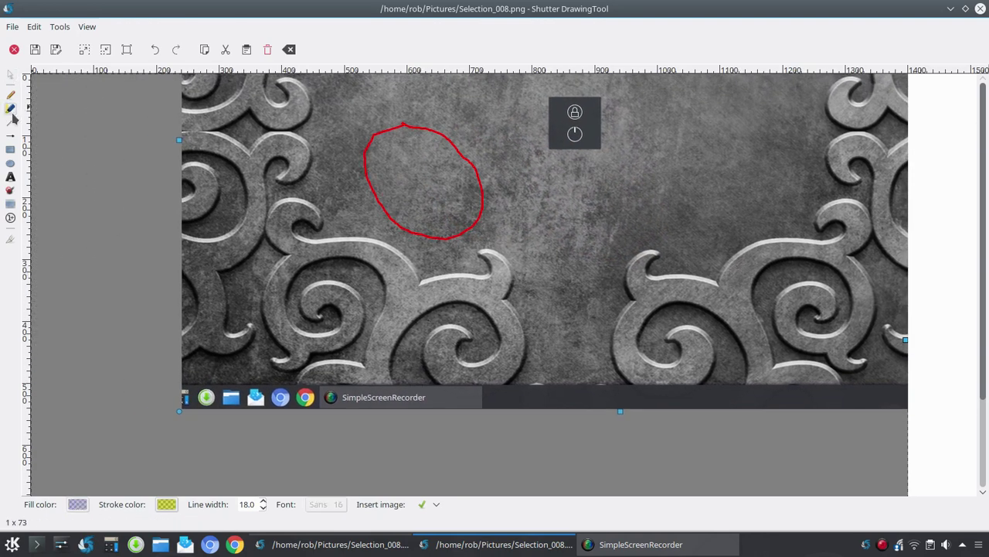
pyautogui.moveTo(325, 393); pyautogui.dragTo(463, 397)
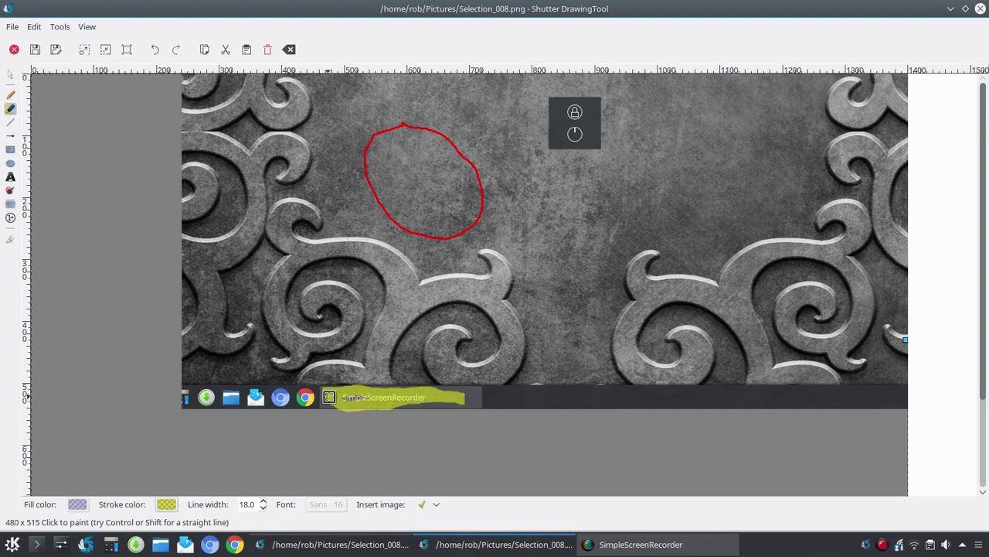
pyautogui.moveTo(329, 397); pyautogui.dragTo(470, 396)
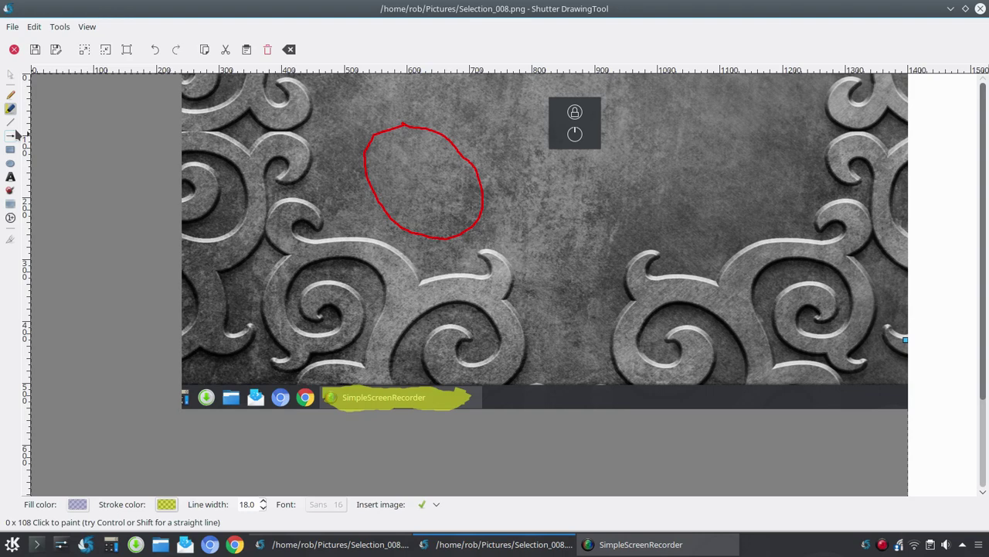
# Recolour the highlighter mark on the SimpleScreenRecorder entry to green #00FFB1
pyautogui.click(169, 506)
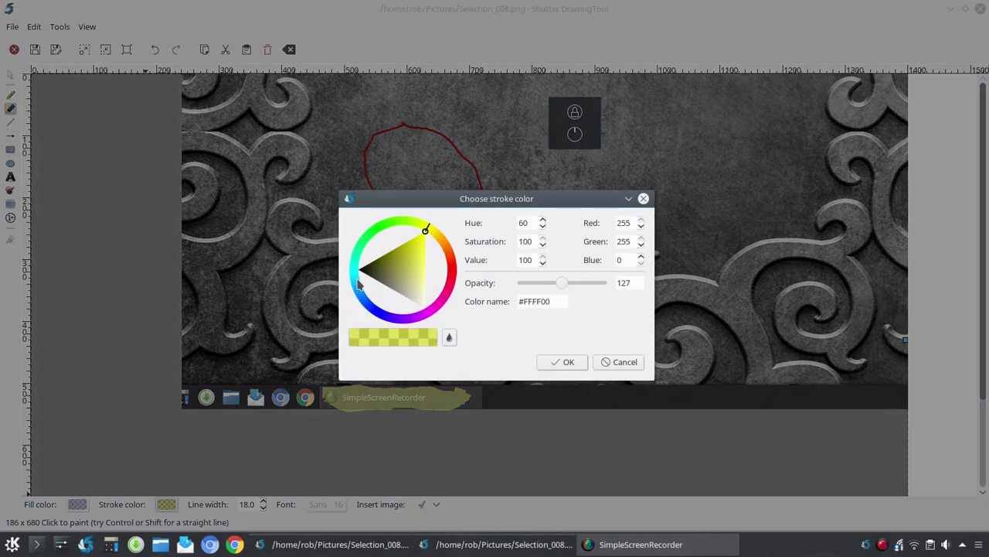
pyautogui.click(358, 266)
pyautogui.moveTo(358, 266); pyautogui.dragTo(360, 254)
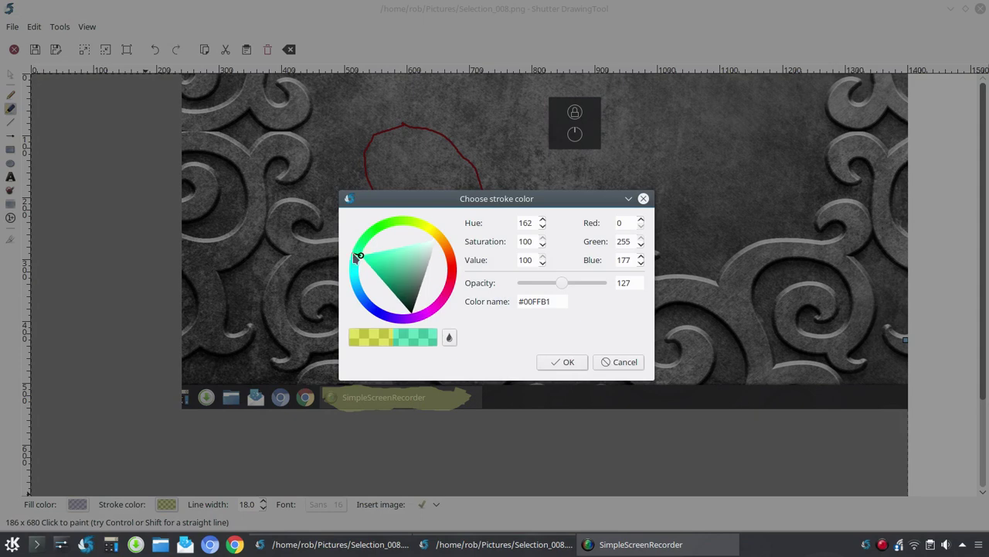
pyautogui.click(563, 361)
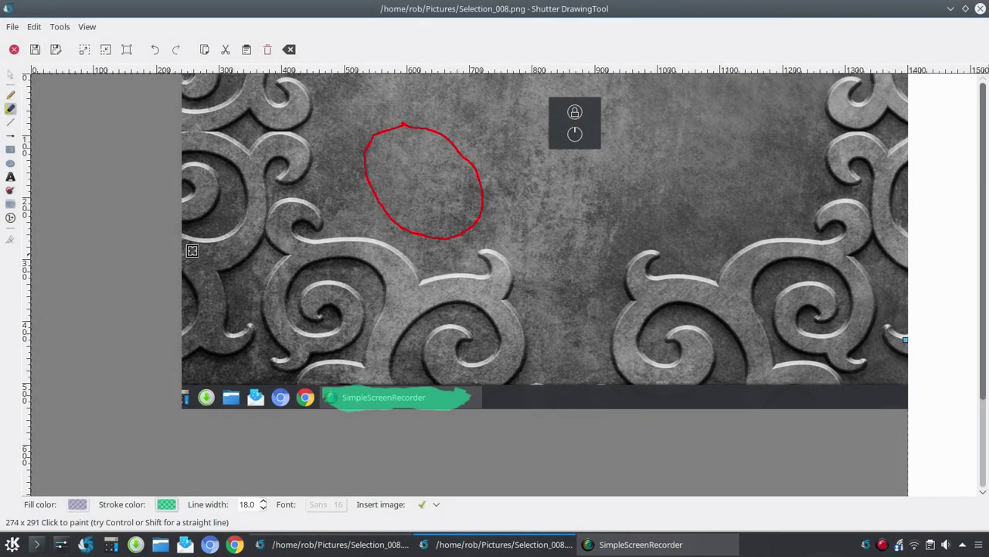
# Draw a straight red line diagonally through the freehand circle and a red arrow pointing up at the lock and power widget
pyautogui.click(10, 122)
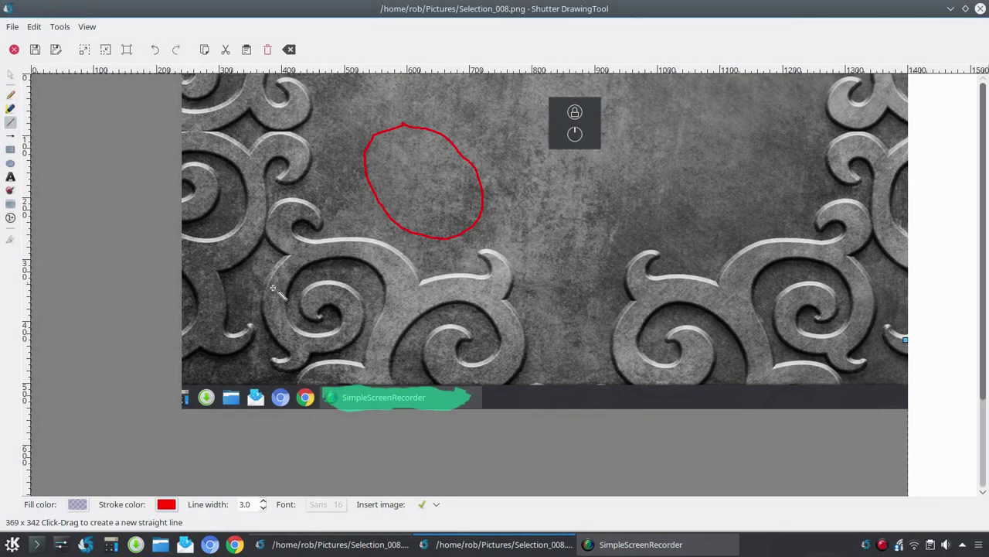
pyautogui.moveTo(252, 305); pyautogui.dragTo(473, 139)
pyautogui.click(10, 136)
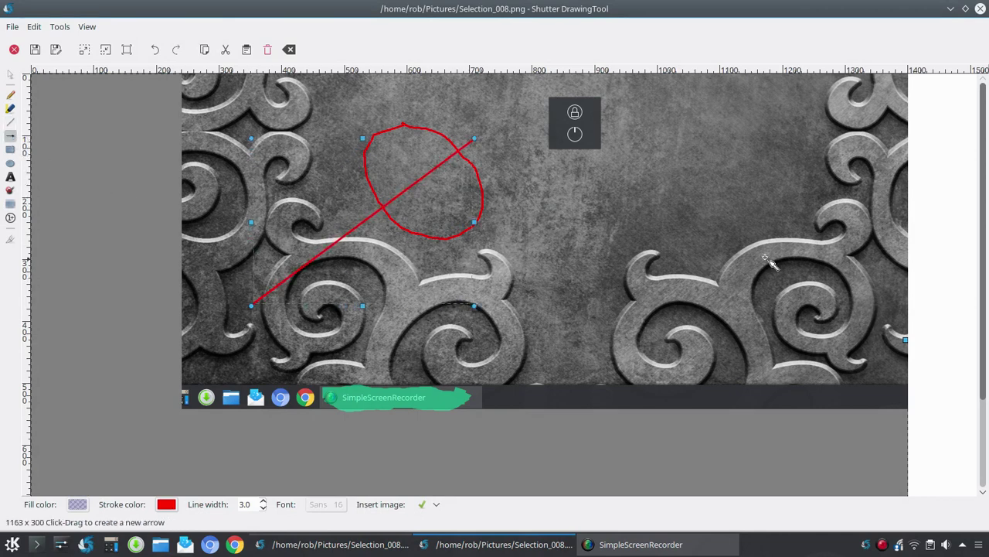
pyautogui.moveTo(786, 248); pyautogui.dragTo(614, 147)
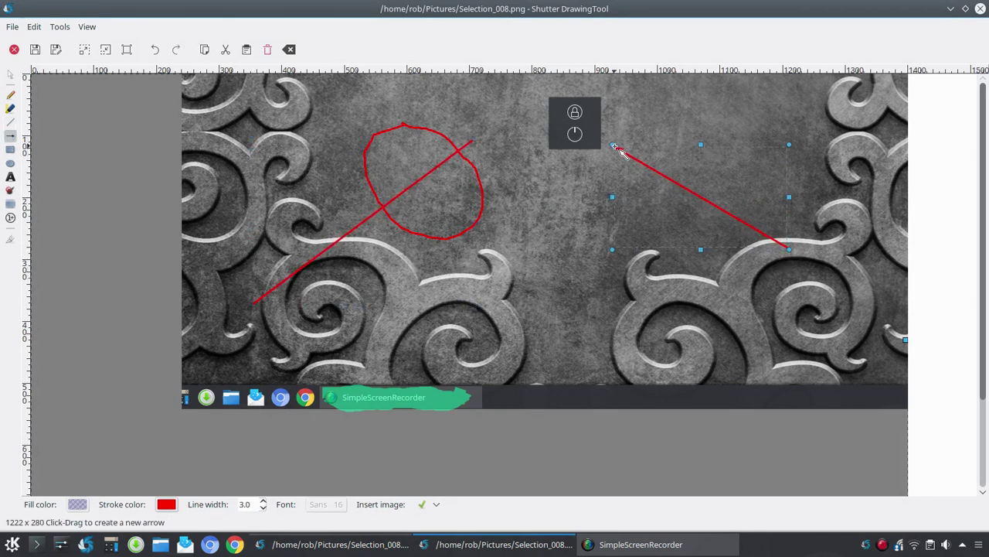
# Draw a red-outlined, blue-filled rectangle over the image's upper-left ornament and add a text area across the middle of the image
pyautogui.click(9, 150)
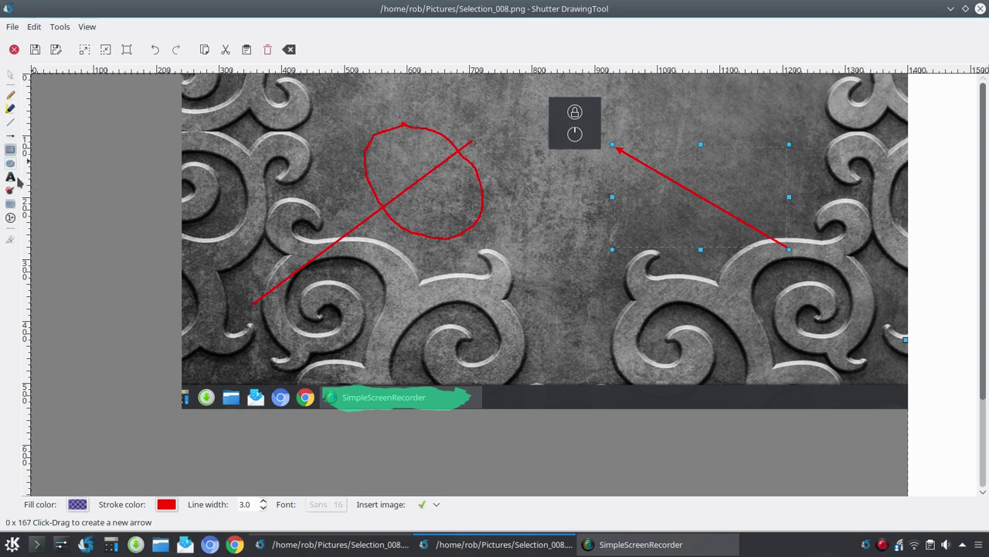
pyautogui.moveTo(184, 78)
pyautogui.mouseDown()
pyautogui.moveTo(201, 109)
pyautogui.moveTo(267, 162)
pyautogui.moveTo(316, 166)
pyautogui.moveTo(328, 195)
pyautogui.moveTo(319, 188)
pyautogui.mouseUp()
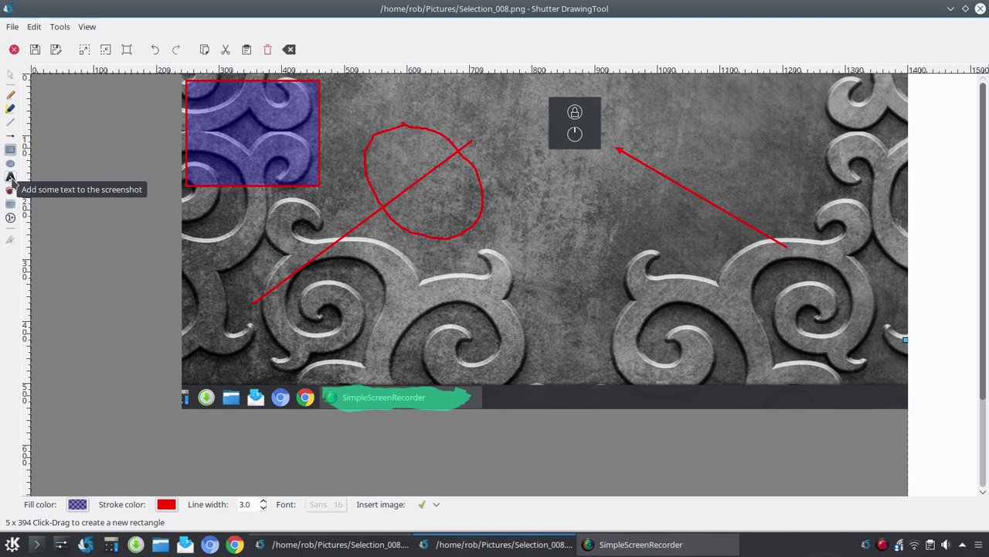
pyautogui.click(10, 177)
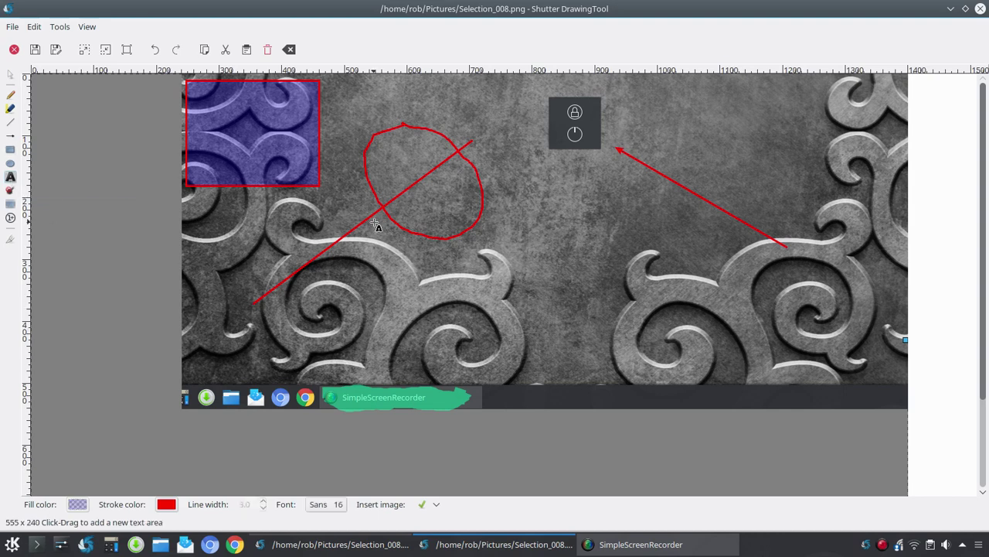
pyautogui.moveTo(304, 214); pyautogui.dragTo(805, 350)
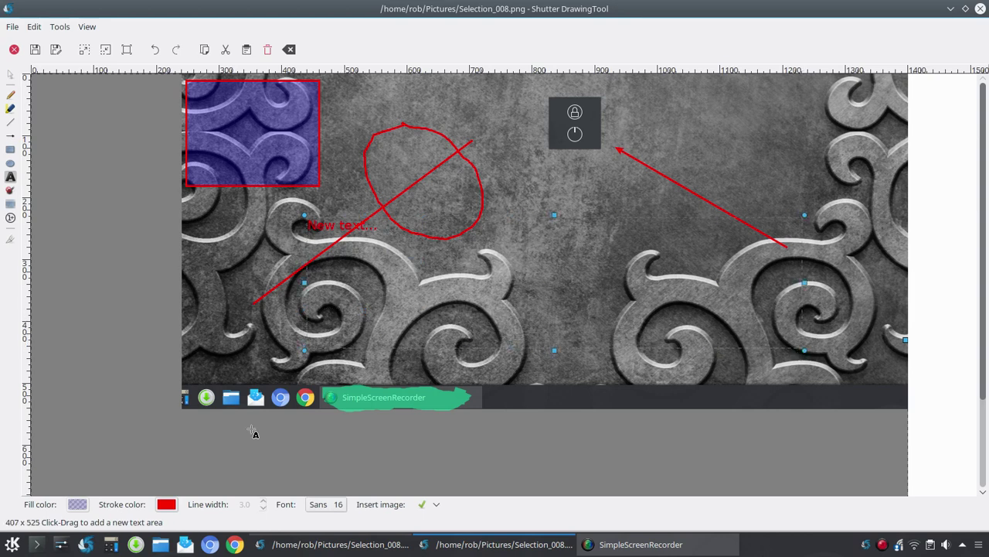
# Recolour the placeholder text amber and set its Sans font to size 56
pyautogui.click(328, 504)
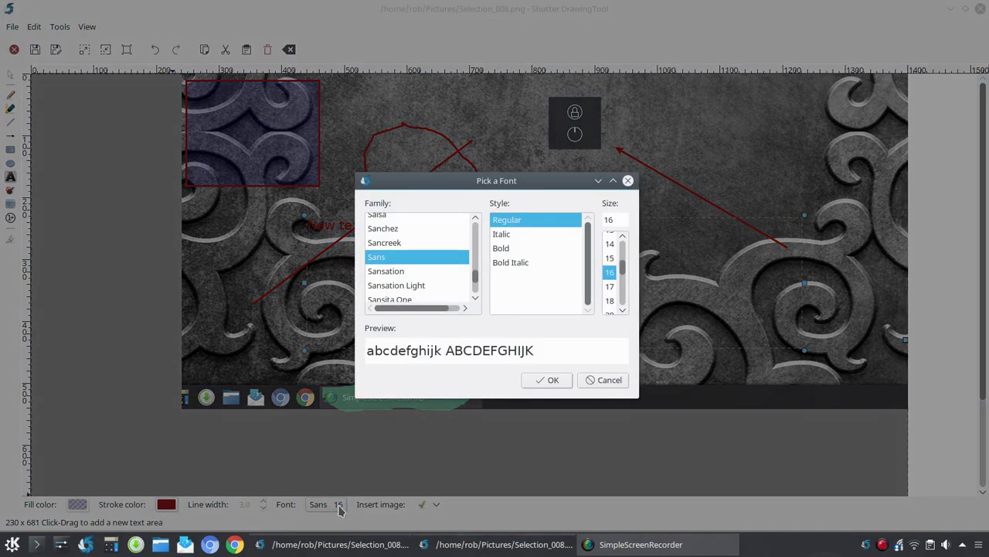
pyautogui.click(547, 381)
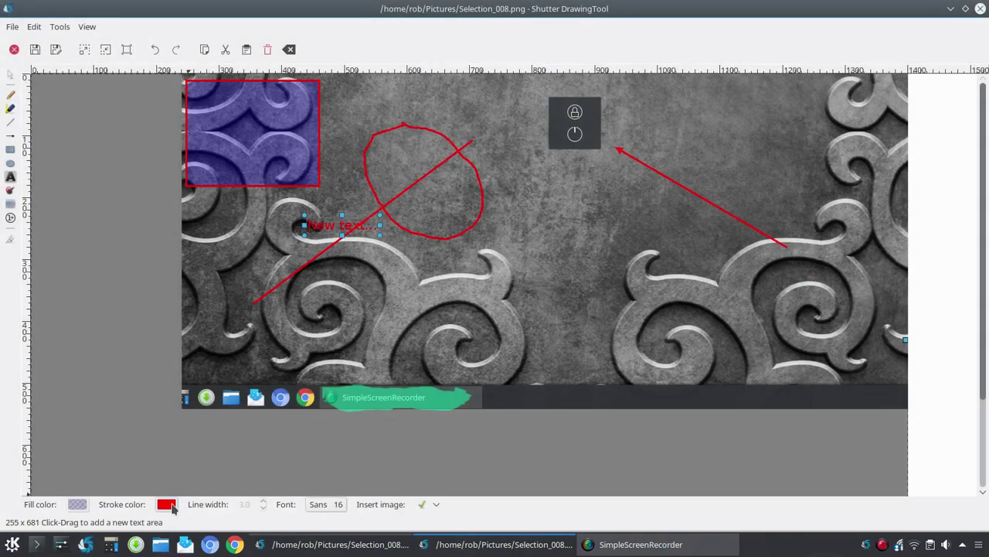
pyautogui.click(166, 504)
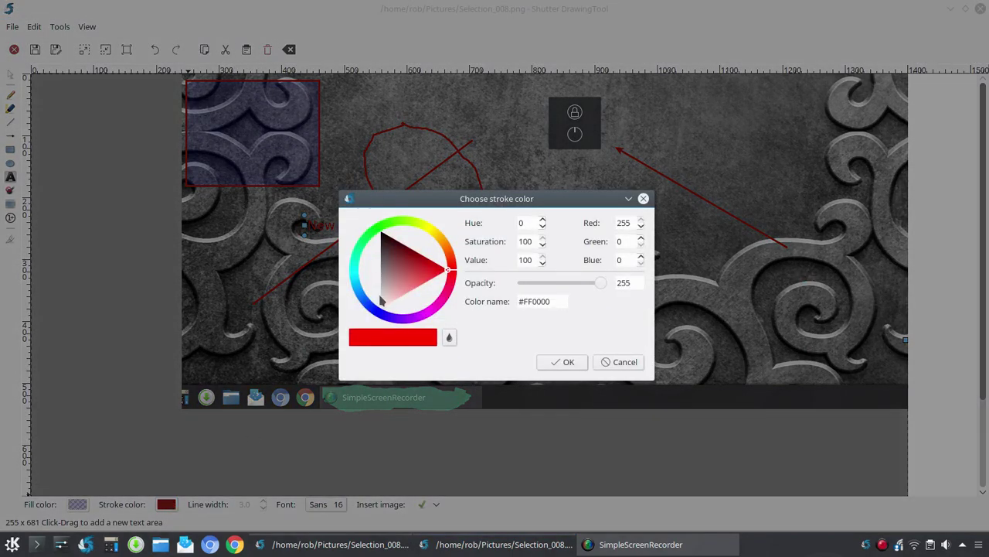
pyautogui.click(437, 238)
pyautogui.click(561, 364)
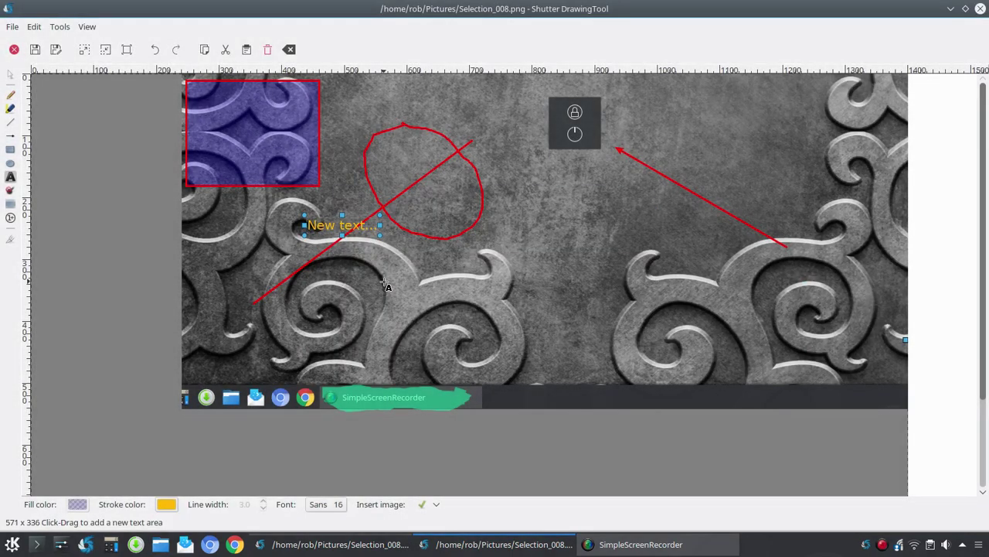
pyautogui.click(344, 507)
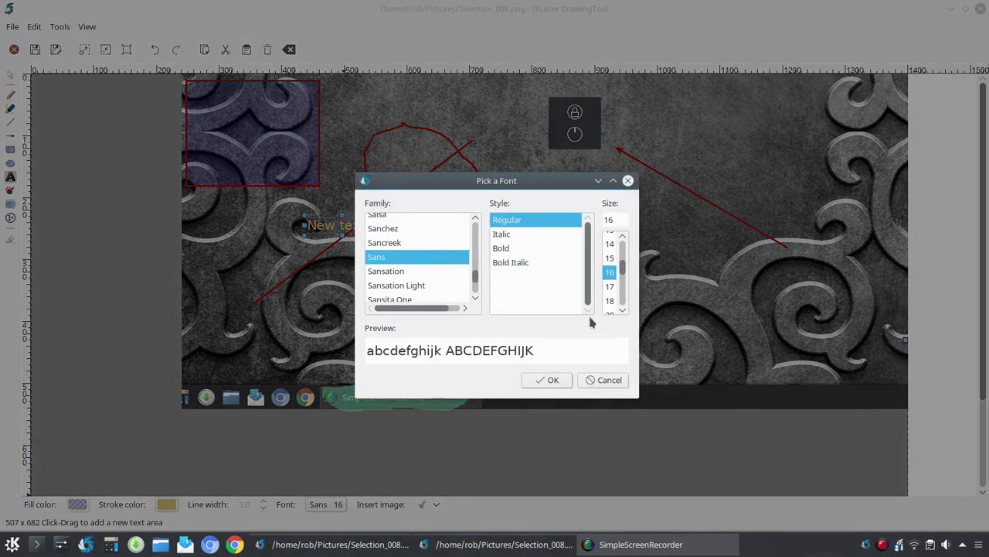
pyautogui.scroll(-2, 630, 283)
pyautogui.click(610, 282)
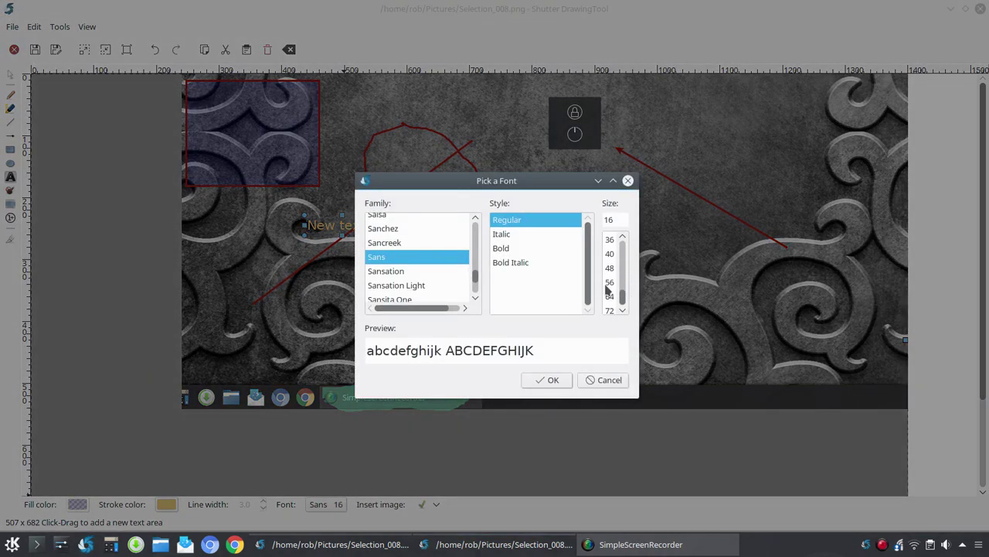
pyautogui.click(550, 411)
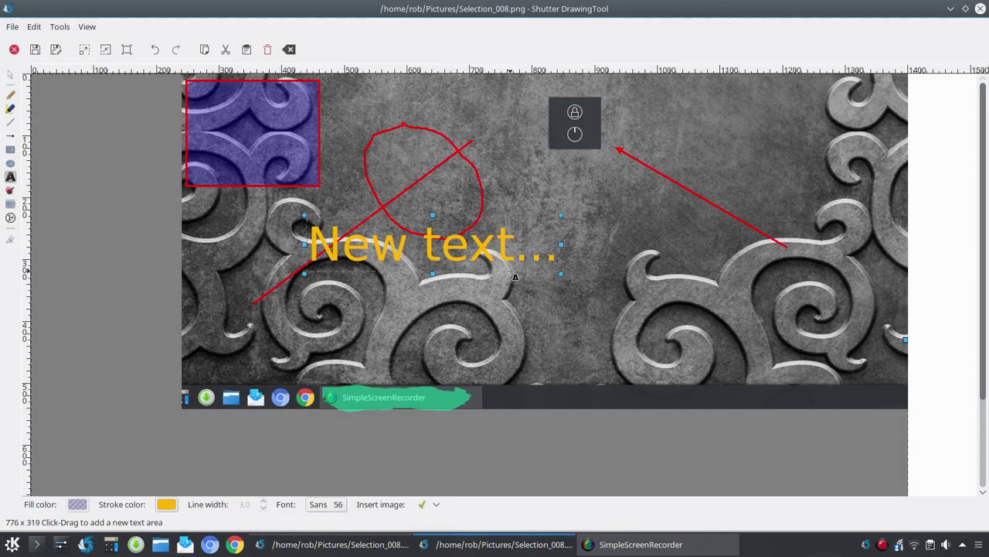
# Add a second text reading "Hello World" at the end of the placeholder text
pyautogui.click(528, 252)
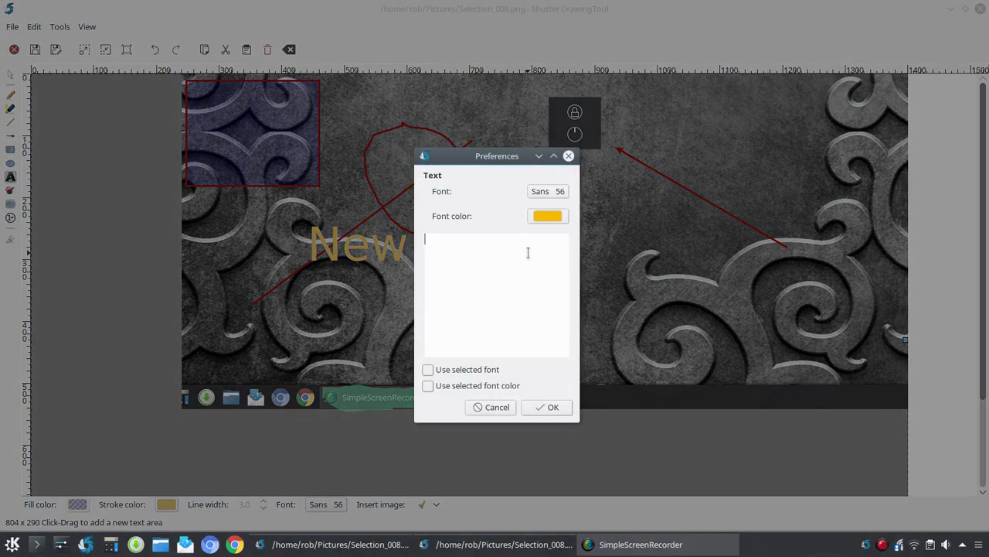
pyautogui.write('Hello W')
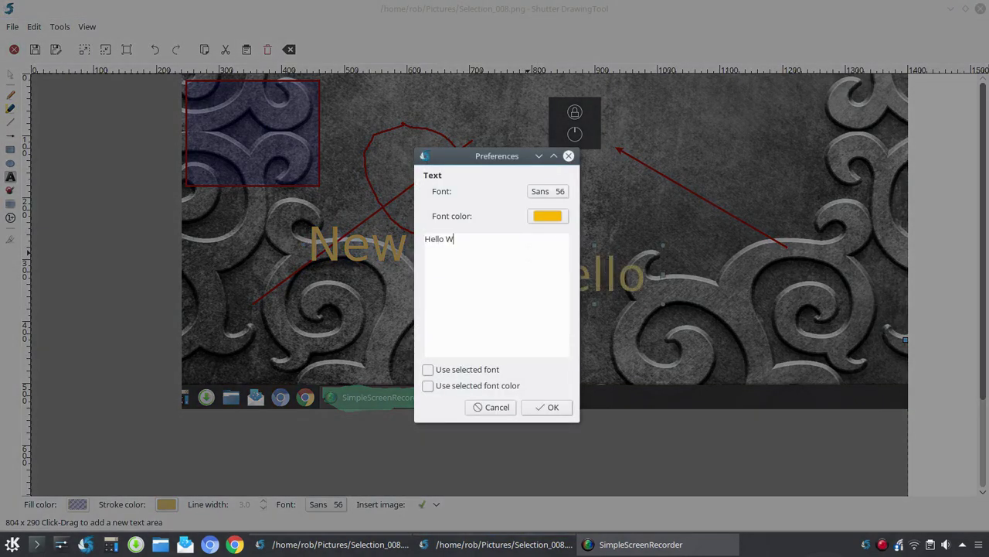
pyautogui.write('orld')
pyautogui.press('Return')
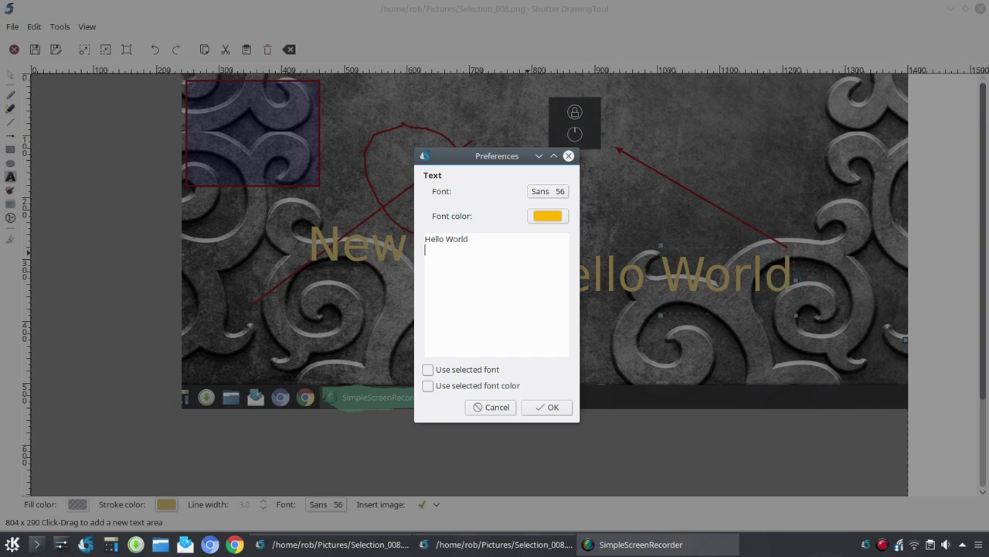
pyautogui.click(552, 411)
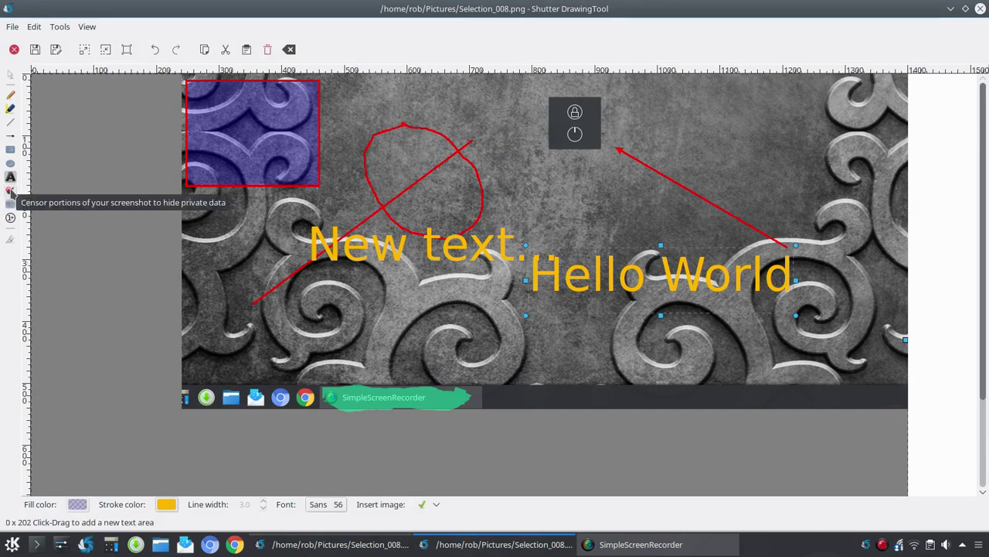
# Censor the download and folder icons in the screenshot's taskbar, and crop the image to 541 x 528 pixels from X 244, Y 5
pyautogui.click(10, 190)
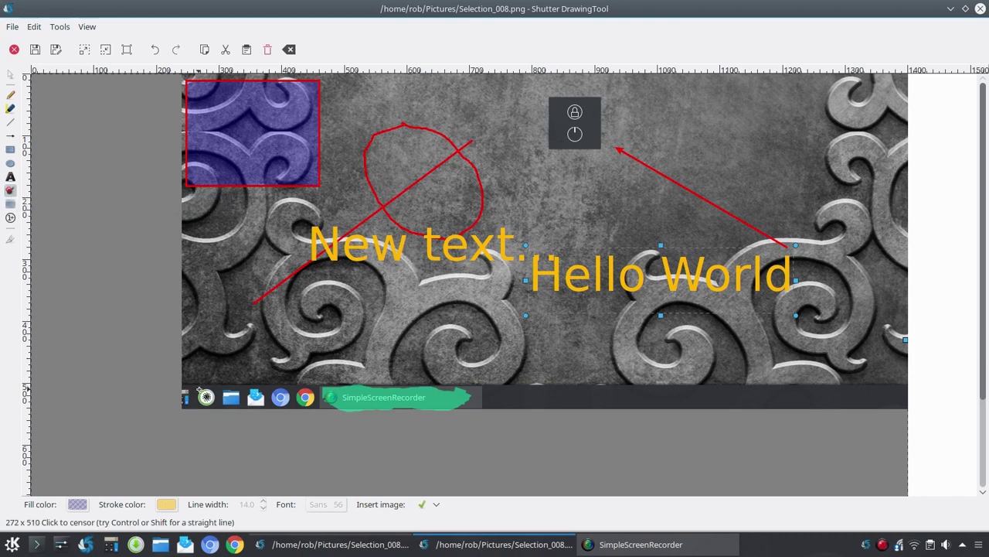
pyautogui.moveTo(206, 399)
pyautogui.mouseDown()
pyautogui.moveTo(244, 390)
pyautogui.moveTo(206, 399)
pyautogui.moveTo(245, 410)
pyautogui.moveTo(204, 402)
pyautogui.moveTo(238, 407)
pyautogui.moveTo(203, 399)
pyautogui.moveTo(221, 398)
pyautogui.mouseUp()
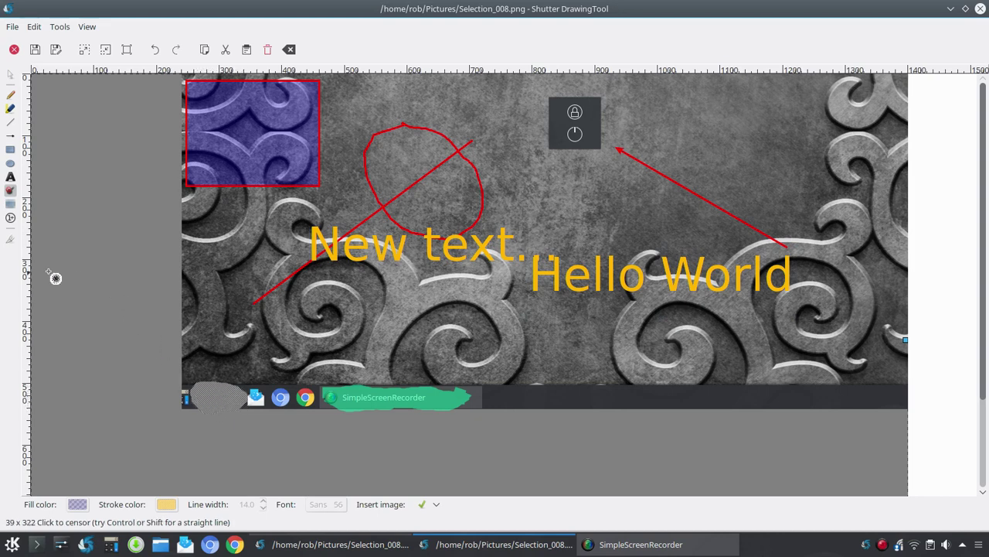
pyautogui.click(11, 241)
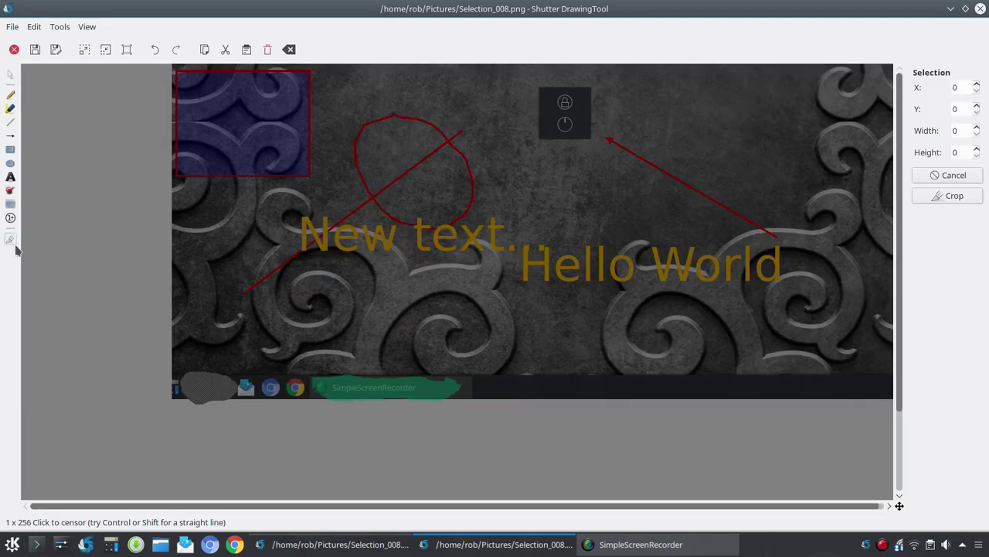
pyautogui.moveTo(168, 64); pyautogui.dragTo(502, 390)
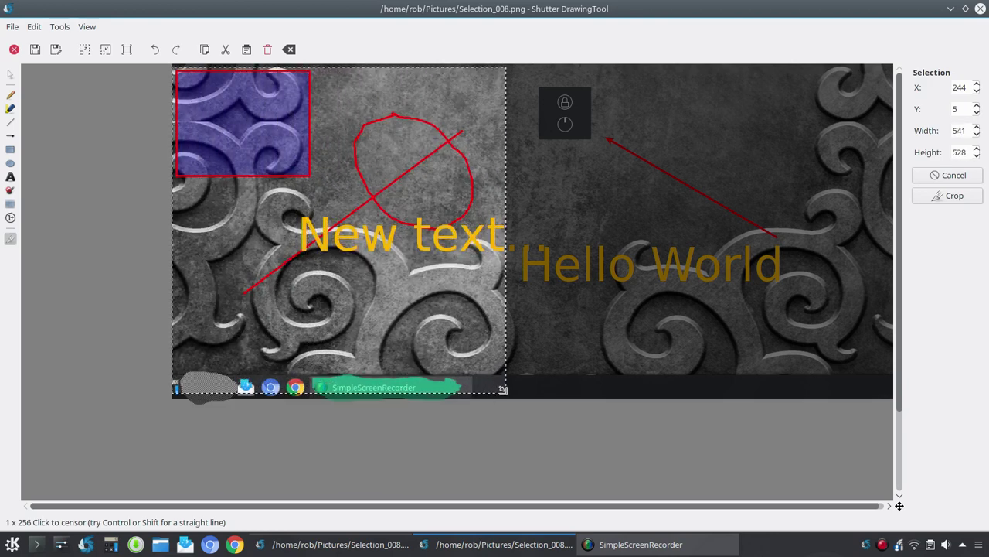
pyautogui.press('Return')
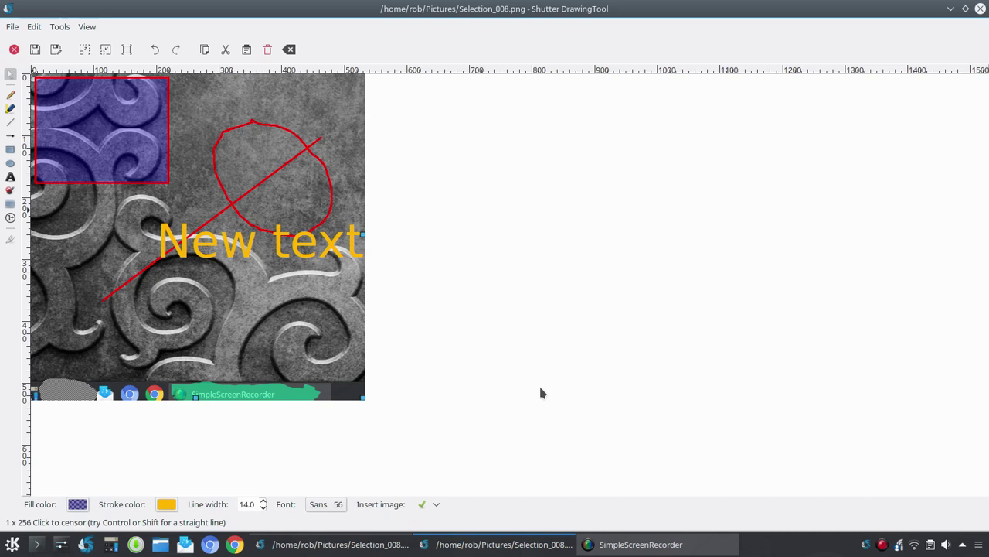
# Close the drawing editor without saving the changes and close Selection_008.png in the session
pyautogui.click(980, 12)
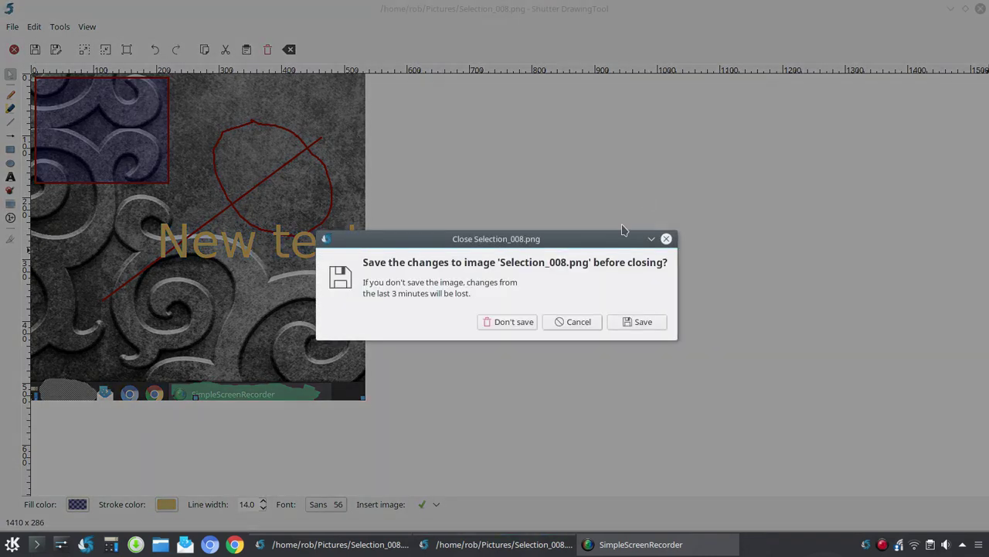
pyautogui.click(511, 324)
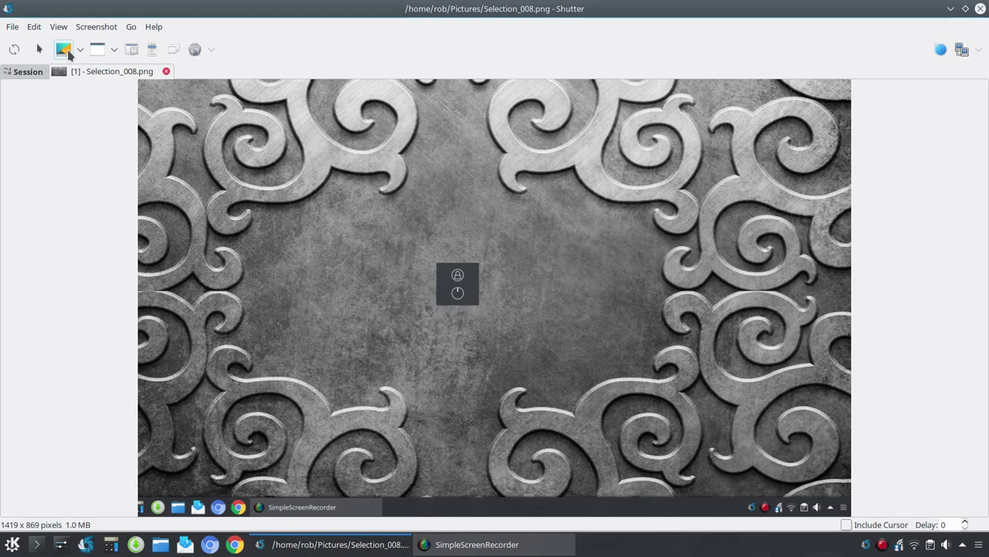
pyautogui.click(165, 71)
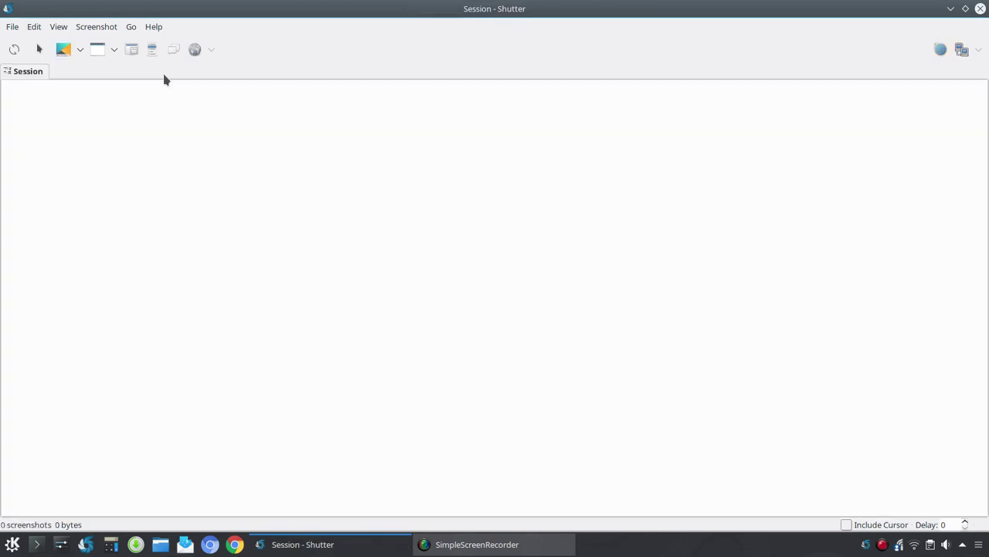
# Capture the full desktop, and take a second screenshot in window mode of the Plasma desktop, closing that second one
pyautogui.click(62, 50)
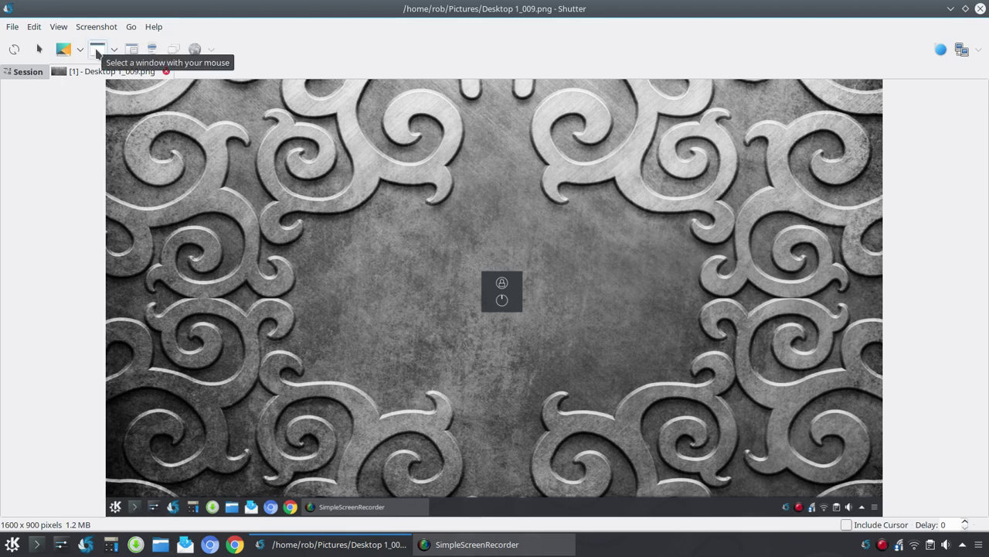
pyautogui.click(96, 52)
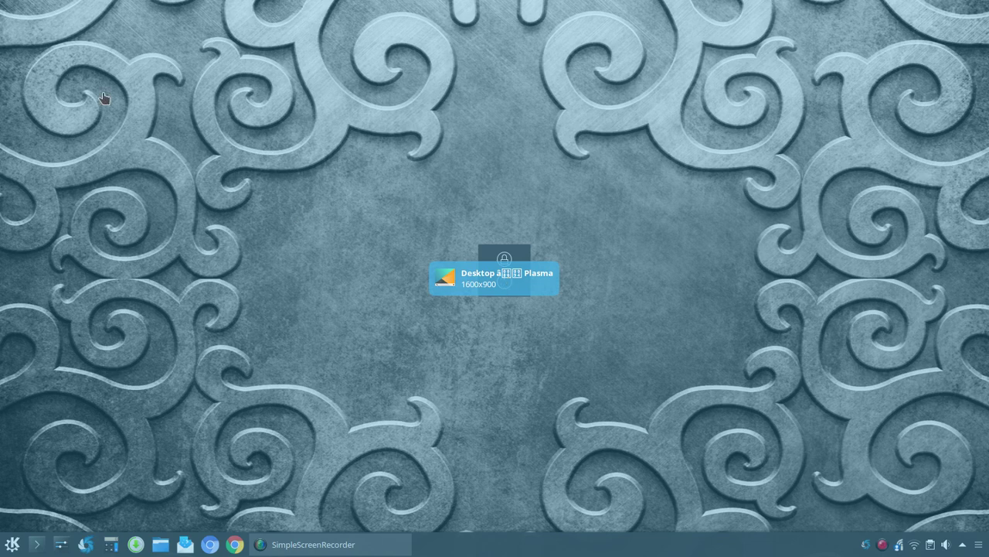
pyautogui.click(163, 235)
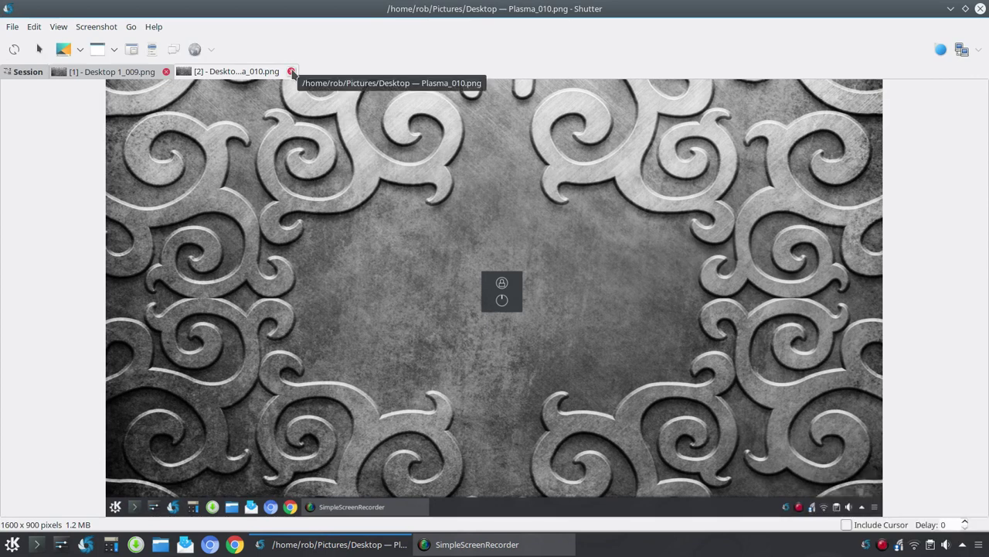
pyautogui.click(291, 71)
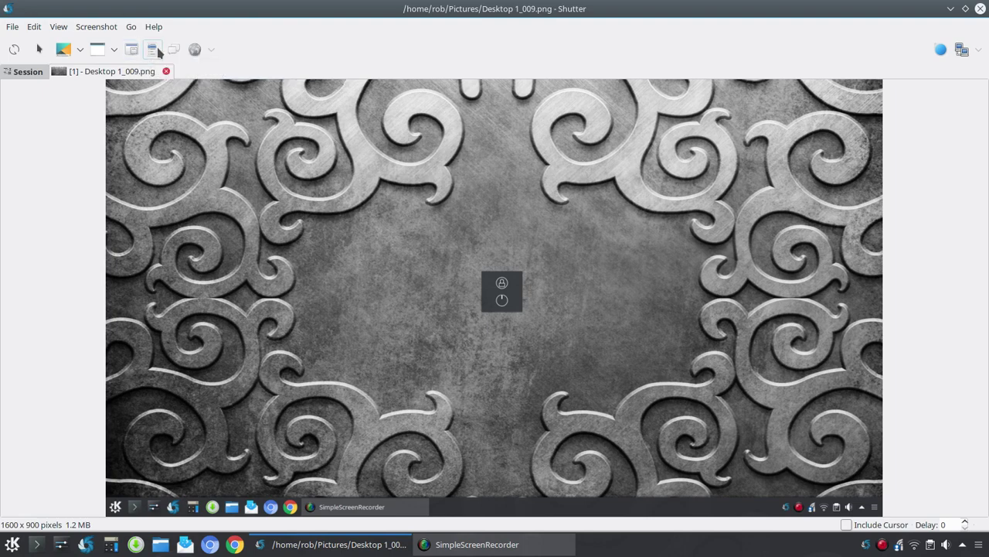
# Take a menu capture of the application launcher with its Multimedia submenu expanded, and dismiss the launcher
pyautogui.click(153, 49)
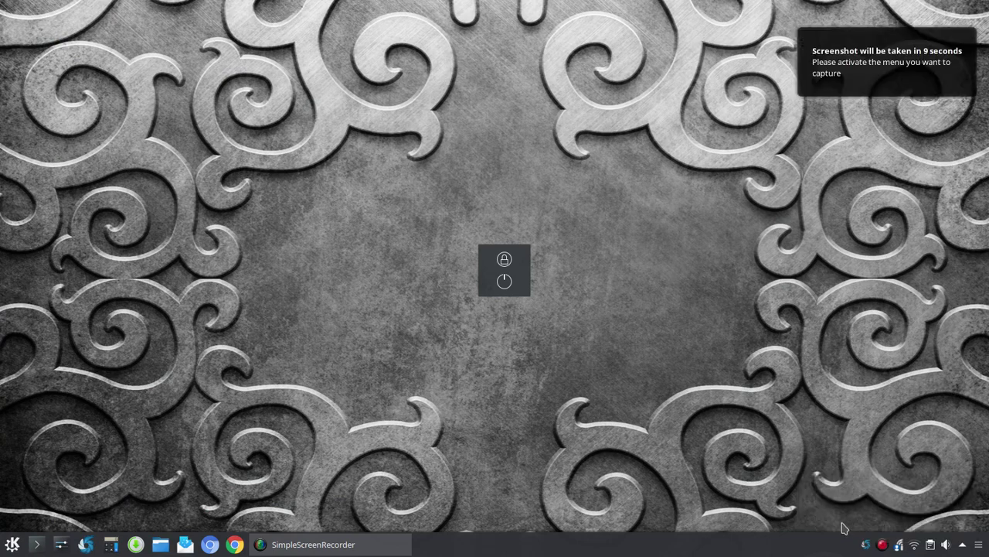
pyautogui.click(13, 544)
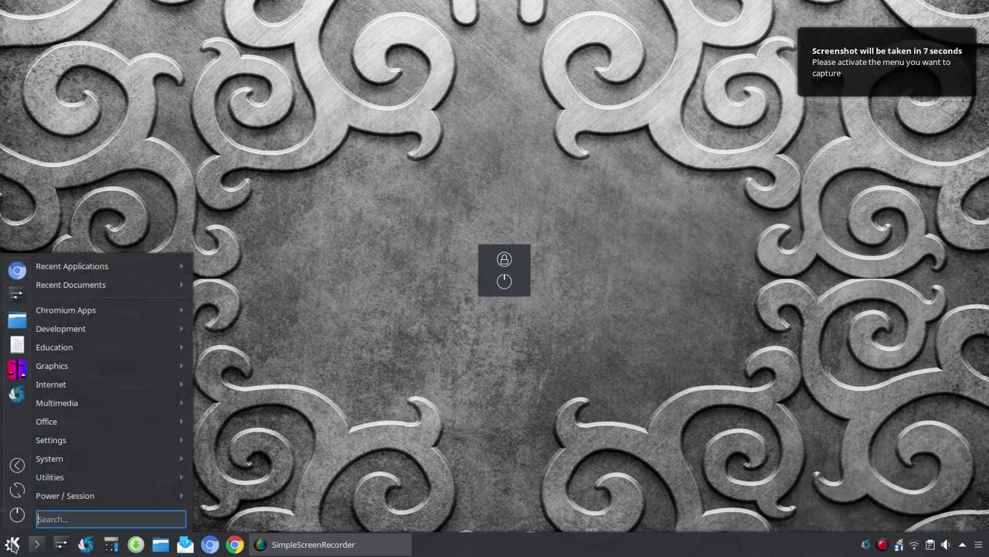
pyautogui.moveTo(71, 407)
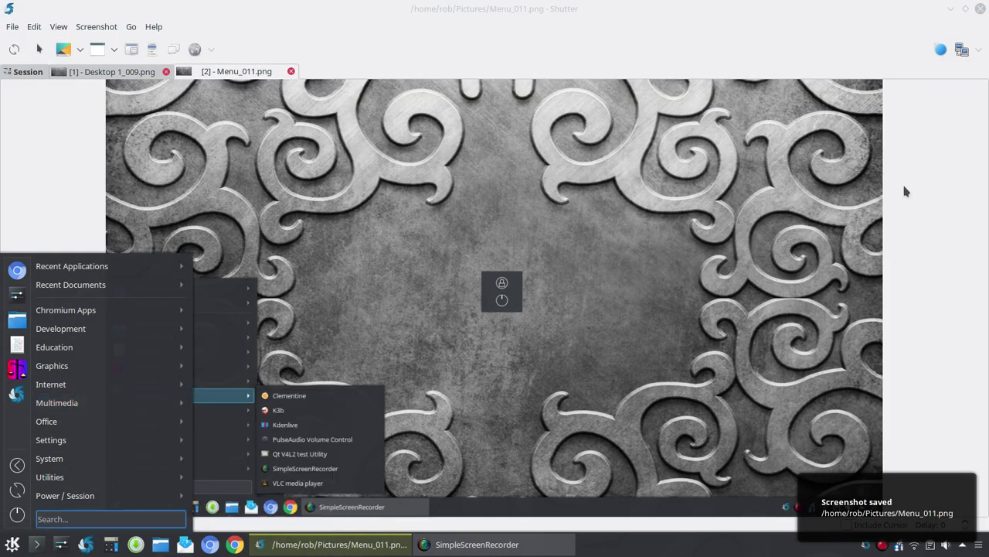
pyautogui.click(905, 186)
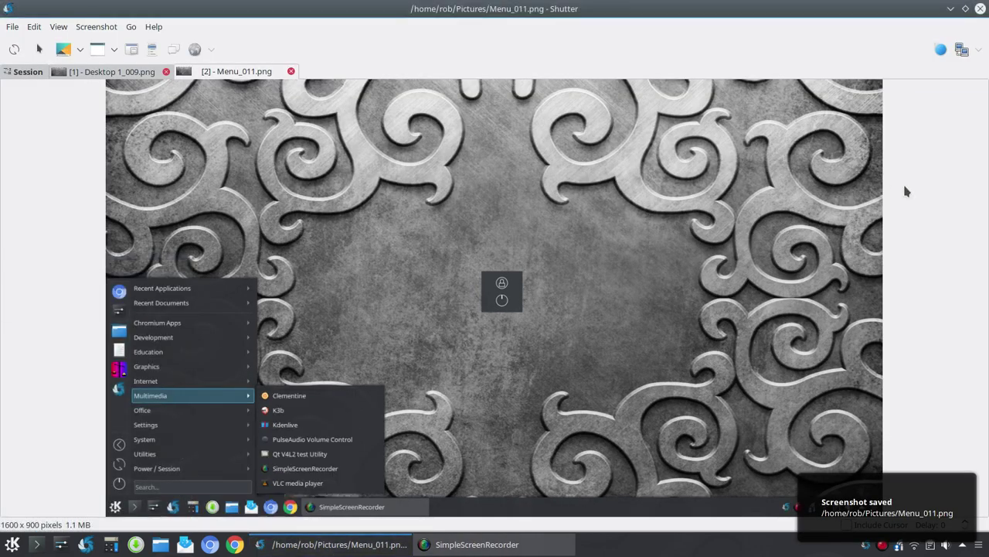